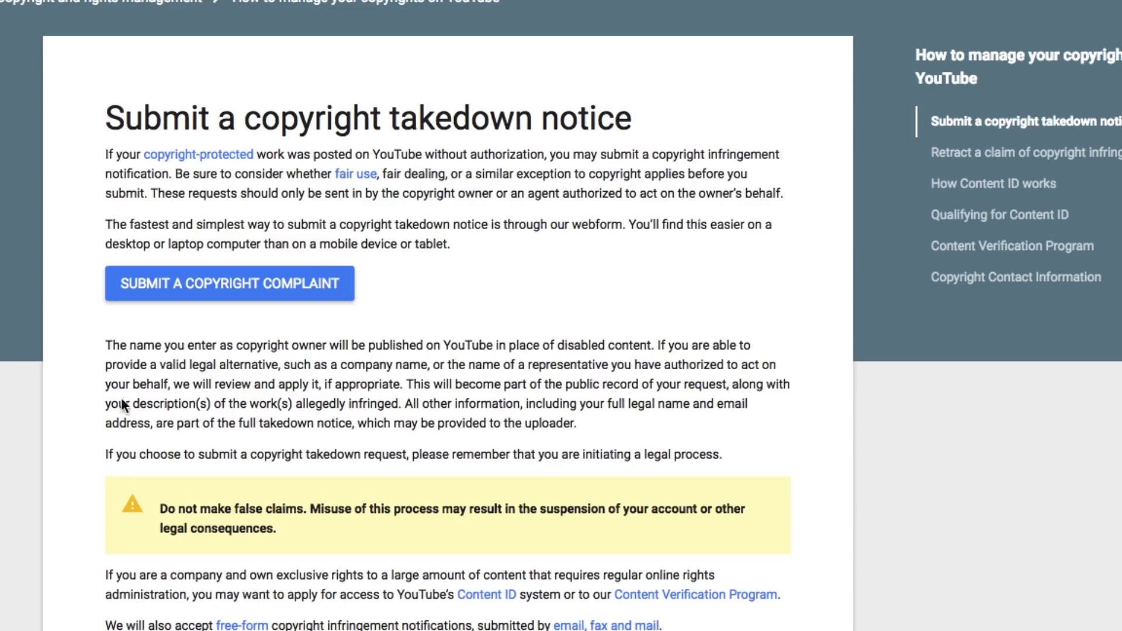
# Start a copyright complaint with issue 'Copyright infringement' and affected party 'I am!'
pyautogui.click(295, 293)
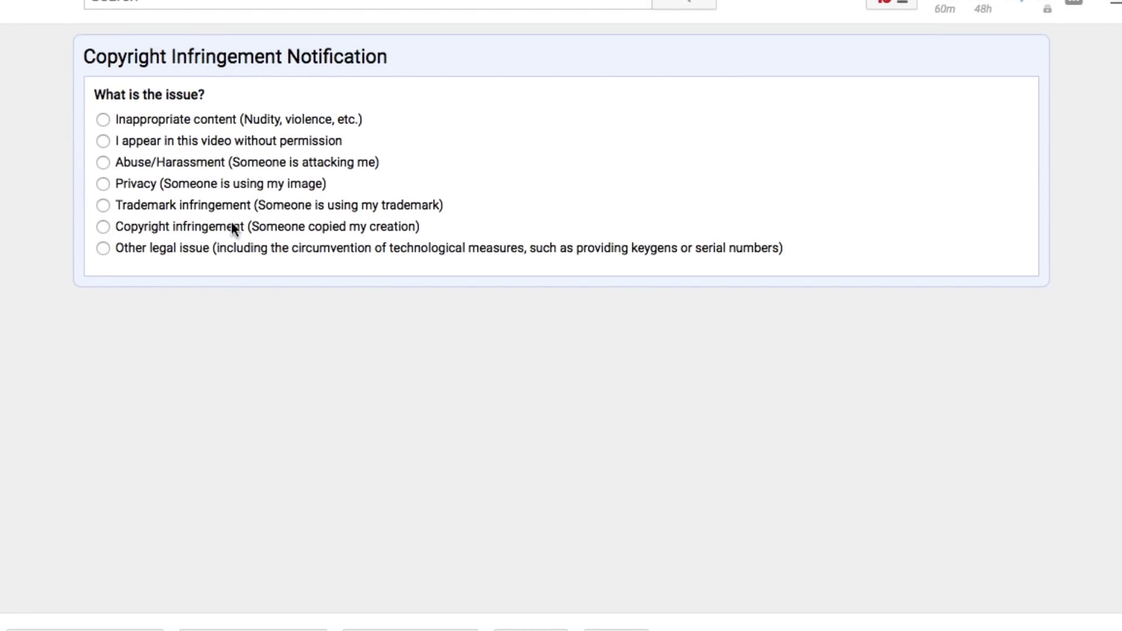
pyautogui.click(103, 226)
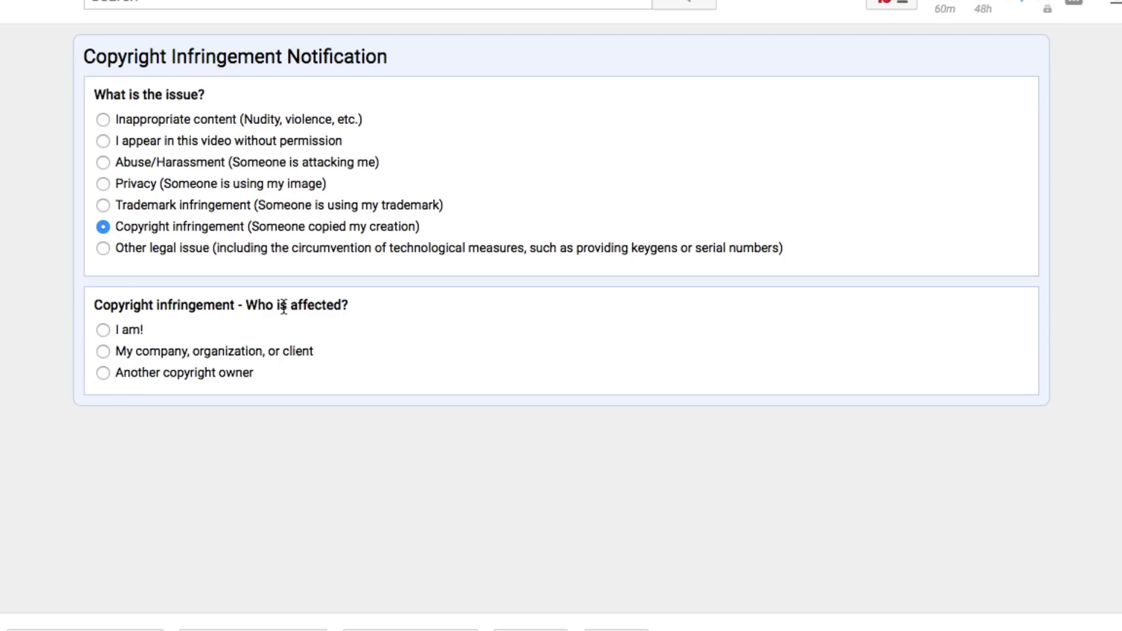
pyautogui.click(104, 330)
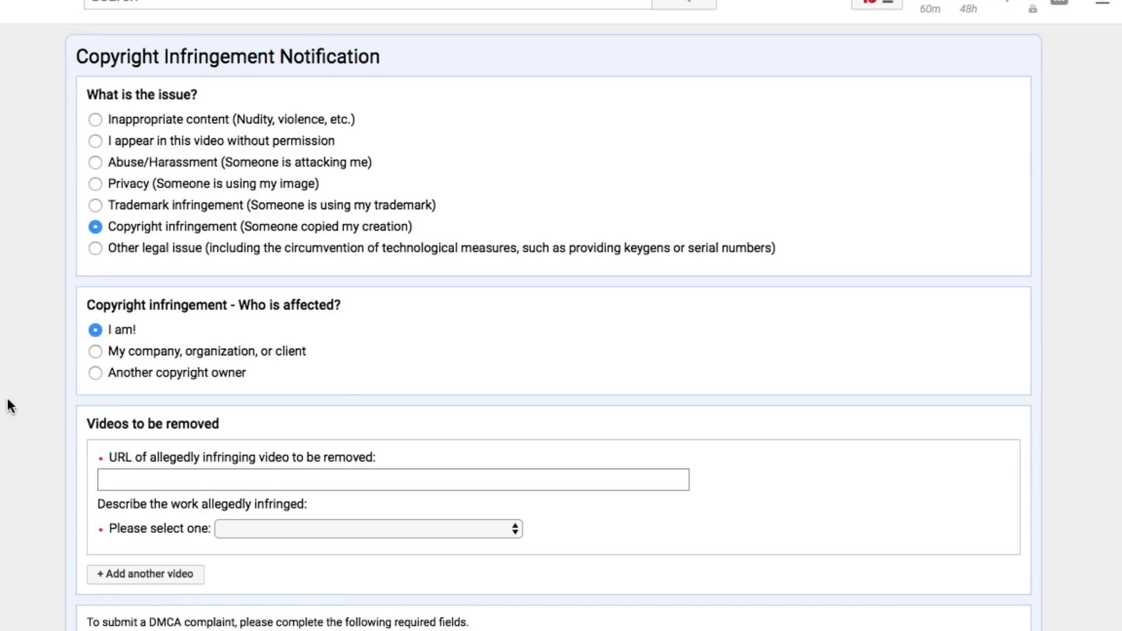
pyautogui.scroll(-7, 580, 224)
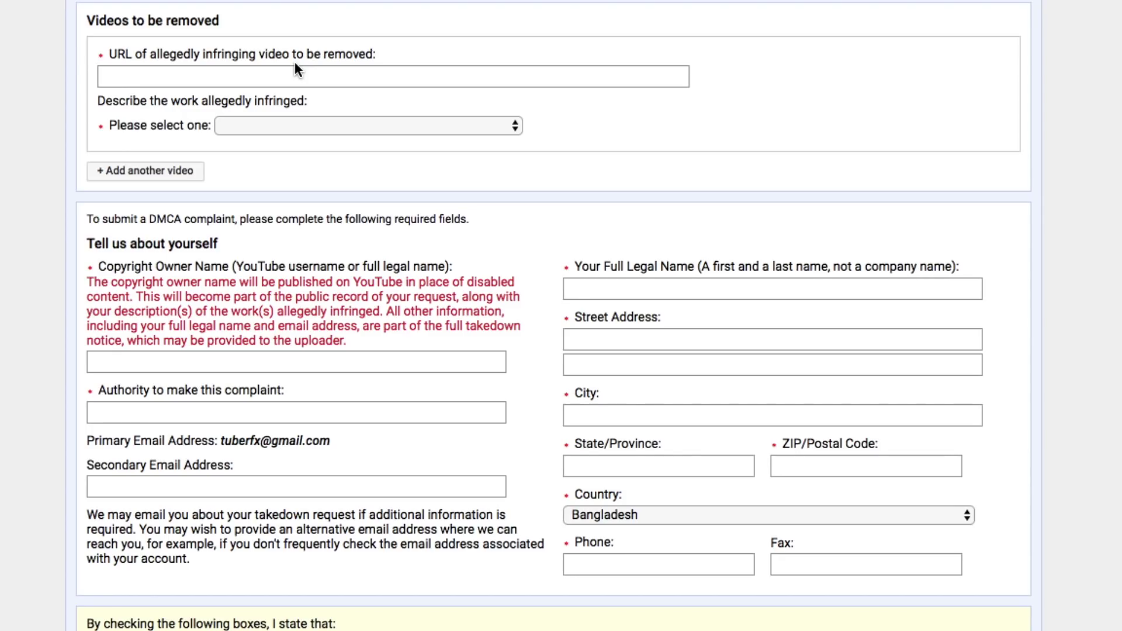
pyautogui.click(247, 76)
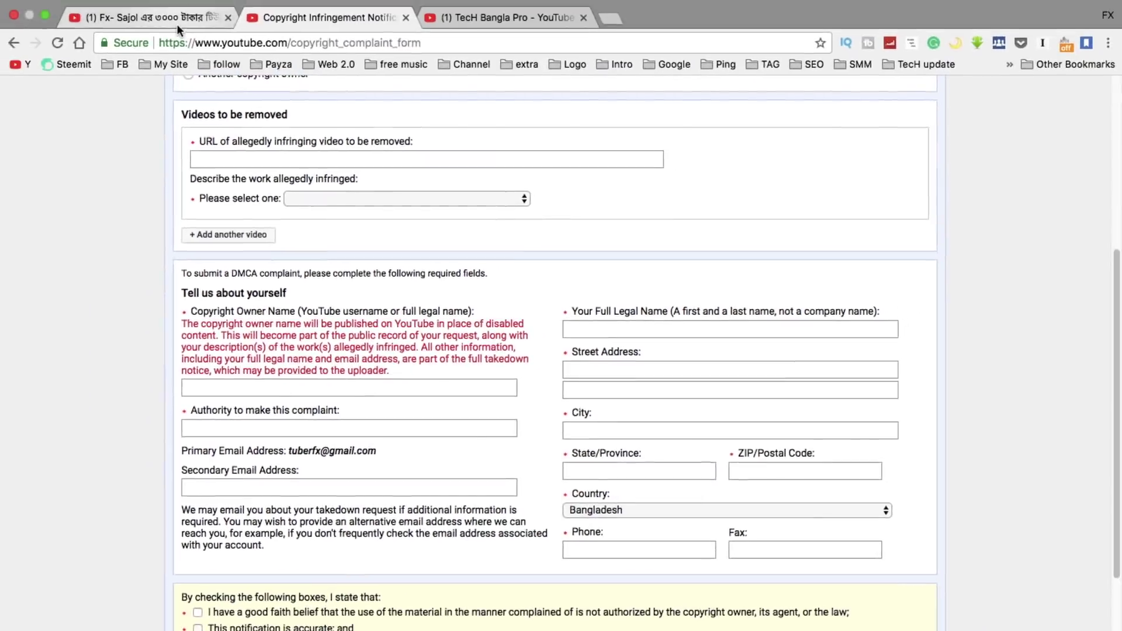
# Paste the infringing video's URL and describe the work as 'My YouTube video was reuploaded by another user'
pyautogui.click(175, 17)
pyautogui.click(304, 123)
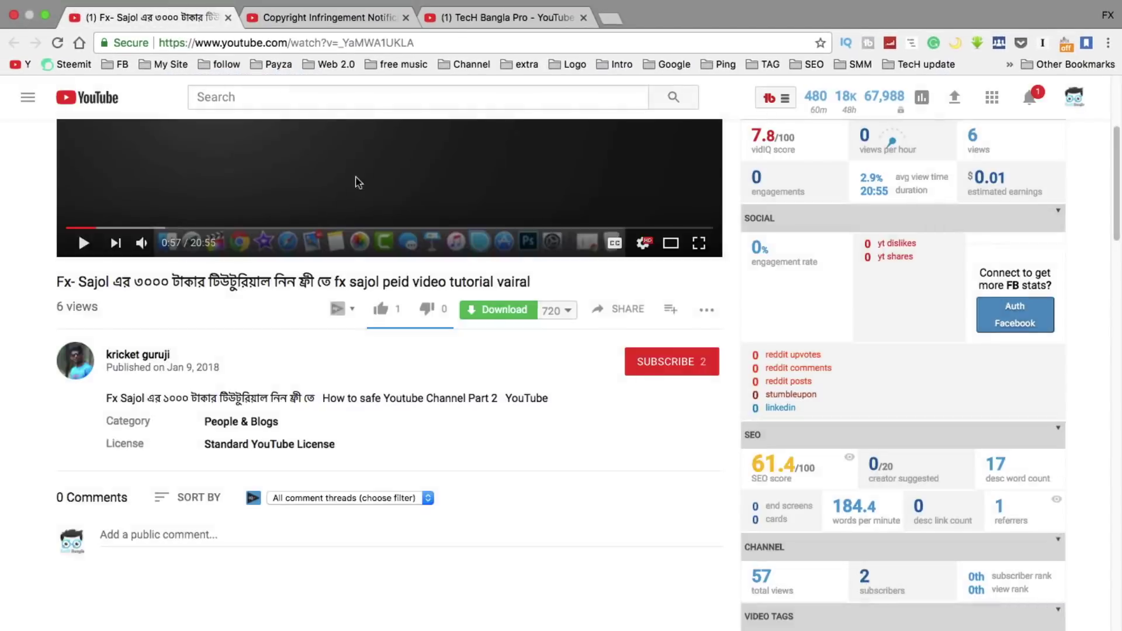
pyautogui.scroll(5, 359, 182)
pyautogui.click(362, 42)
pyautogui.rightClick(362, 42)
pyautogui.click(386, 65)
pyautogui.click(327, 17)
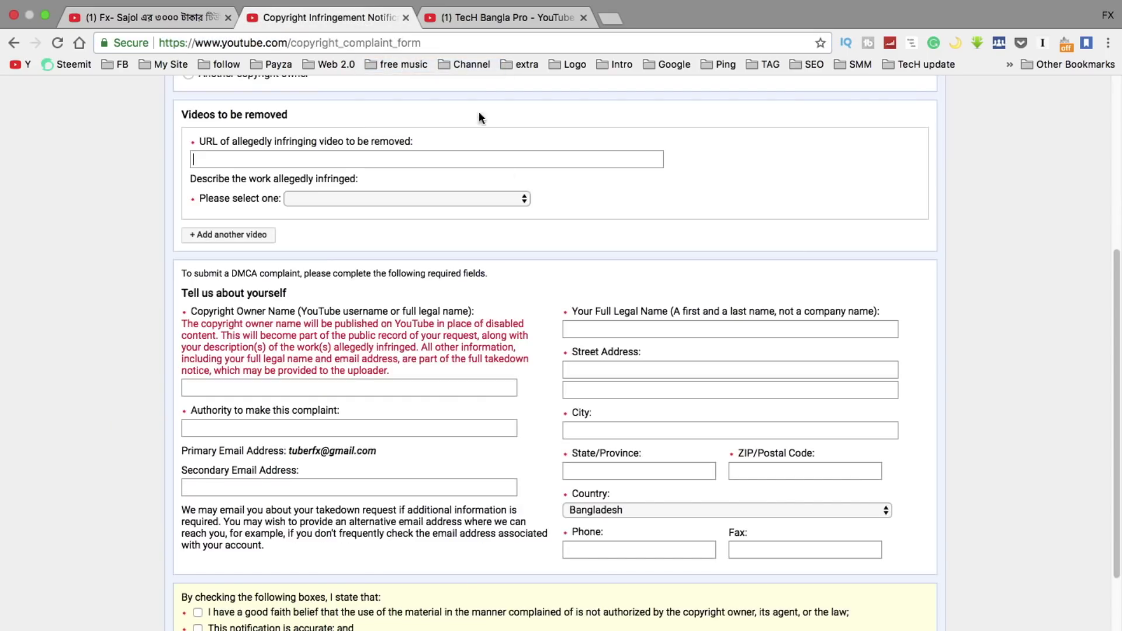
pyautogui.rightClick(341, 157)
pyautogui.click(377, 229)
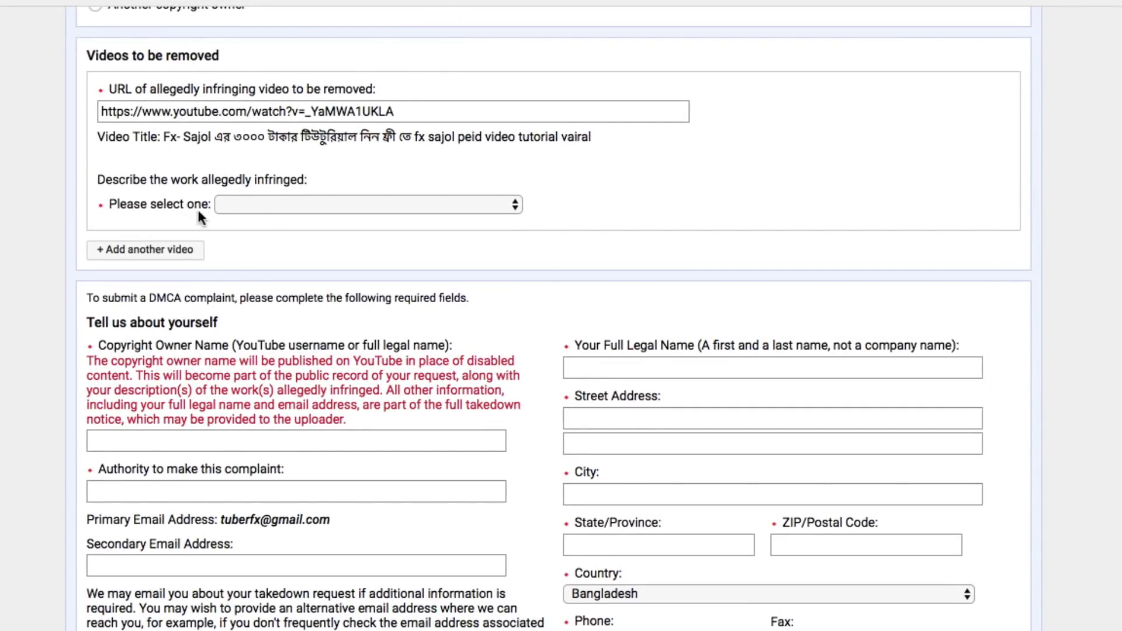
pyautogui.click(221, 205)
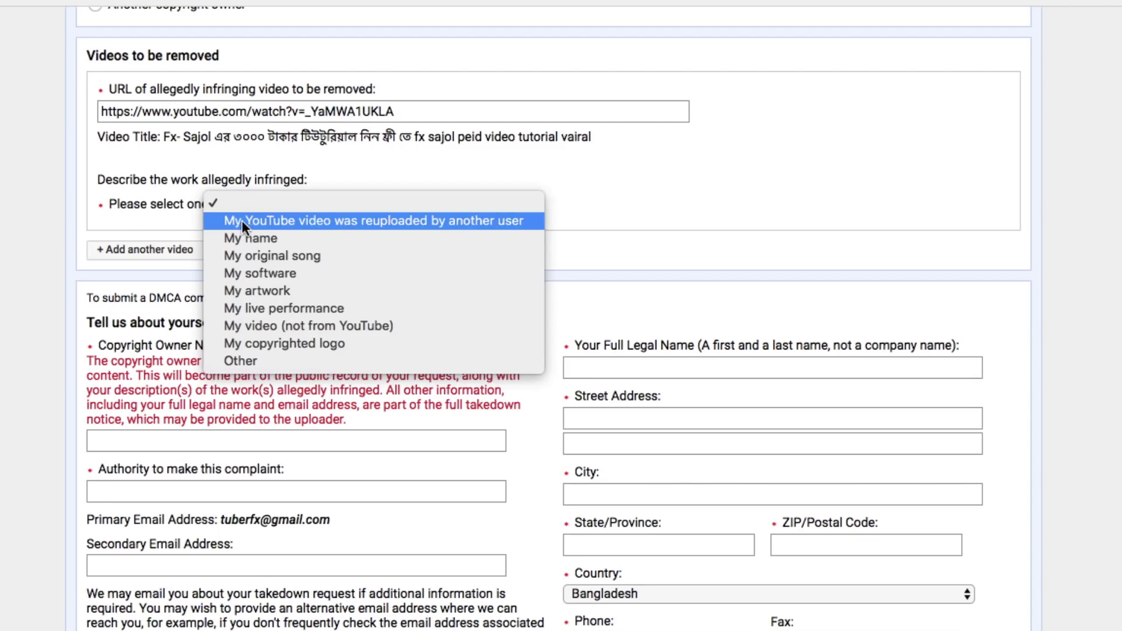
pyautogui.click(503, 220)
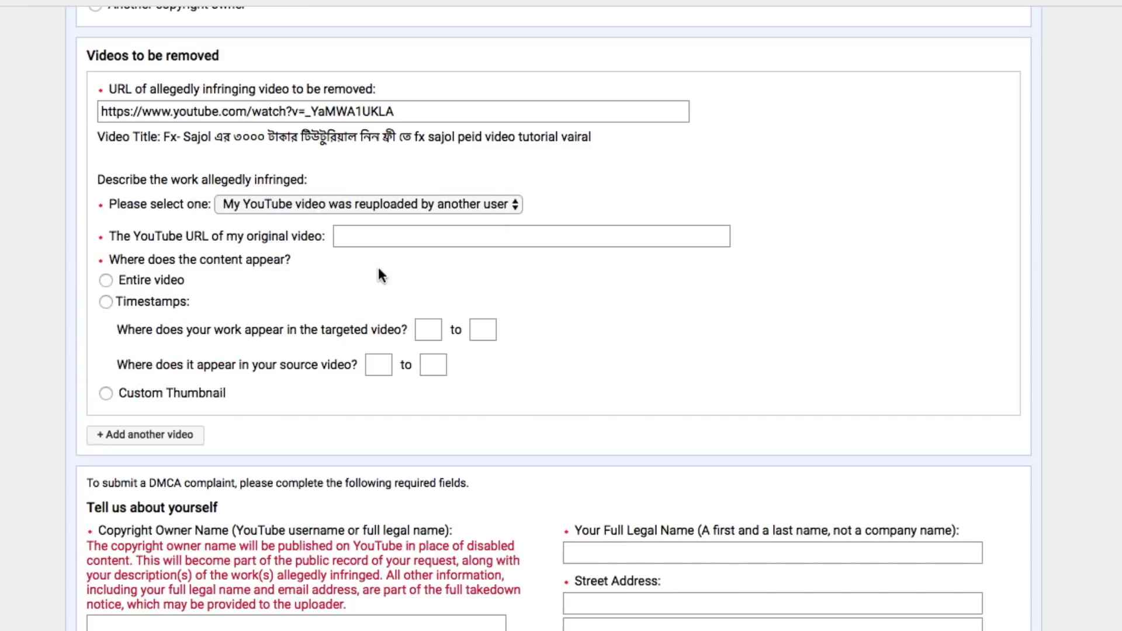
# Scroll down the complaint form to mark the content as appearing in the Entire video
pyautogui.scroll(6, 26, 289)
pyautogui.scroll(-3, 37, 325)
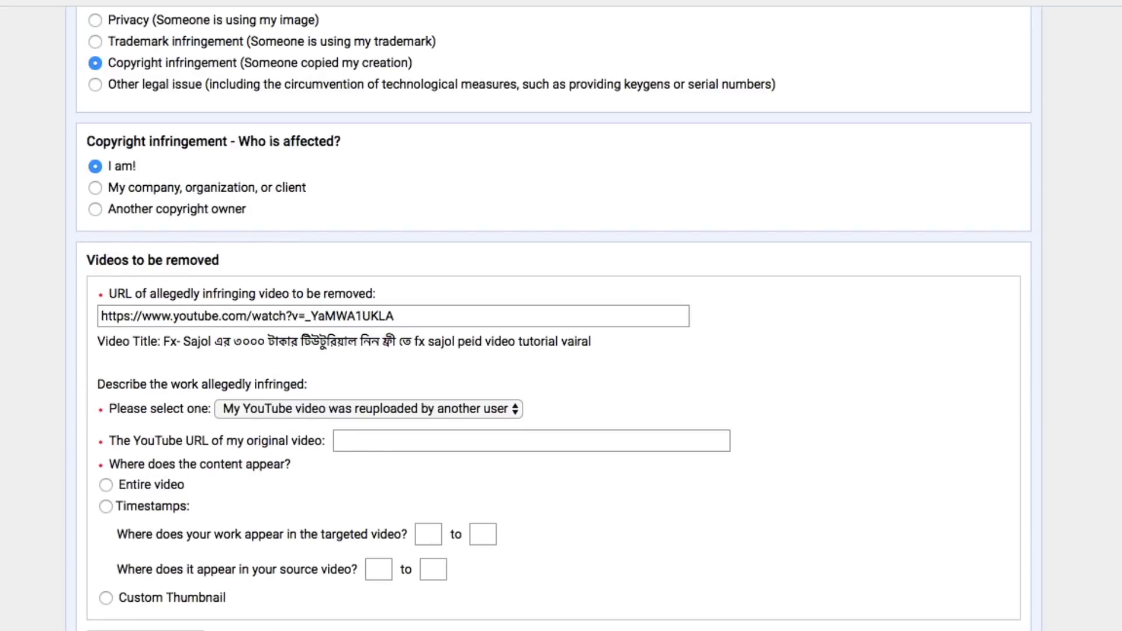
pyautogui.scroll(-5, 987, 266)
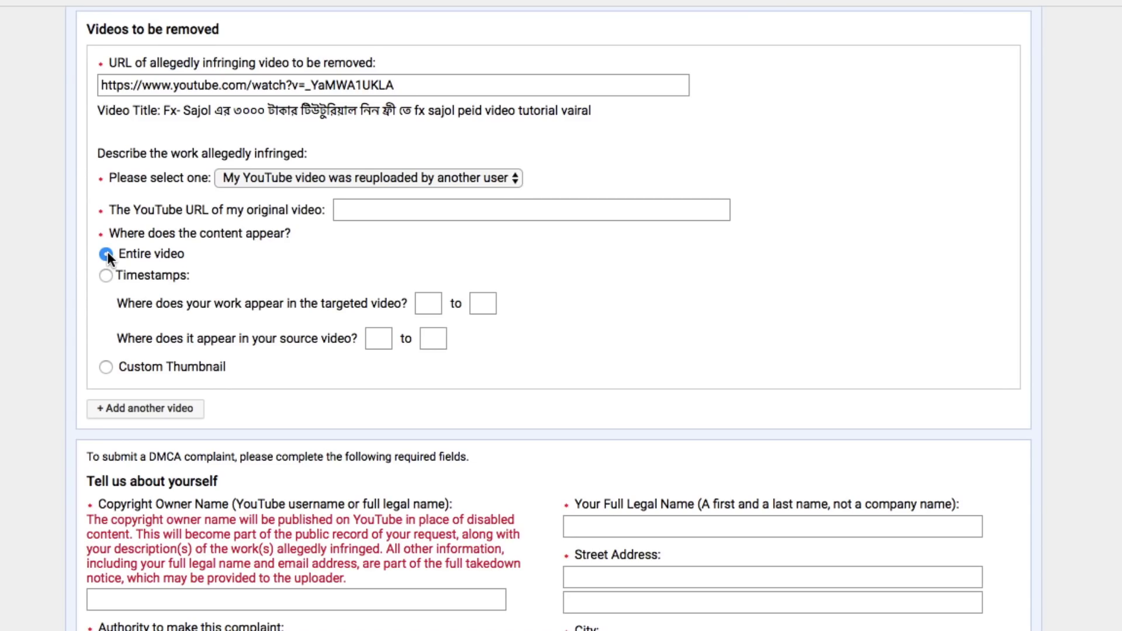
pyautogui.scroll(-1, 380, 228)
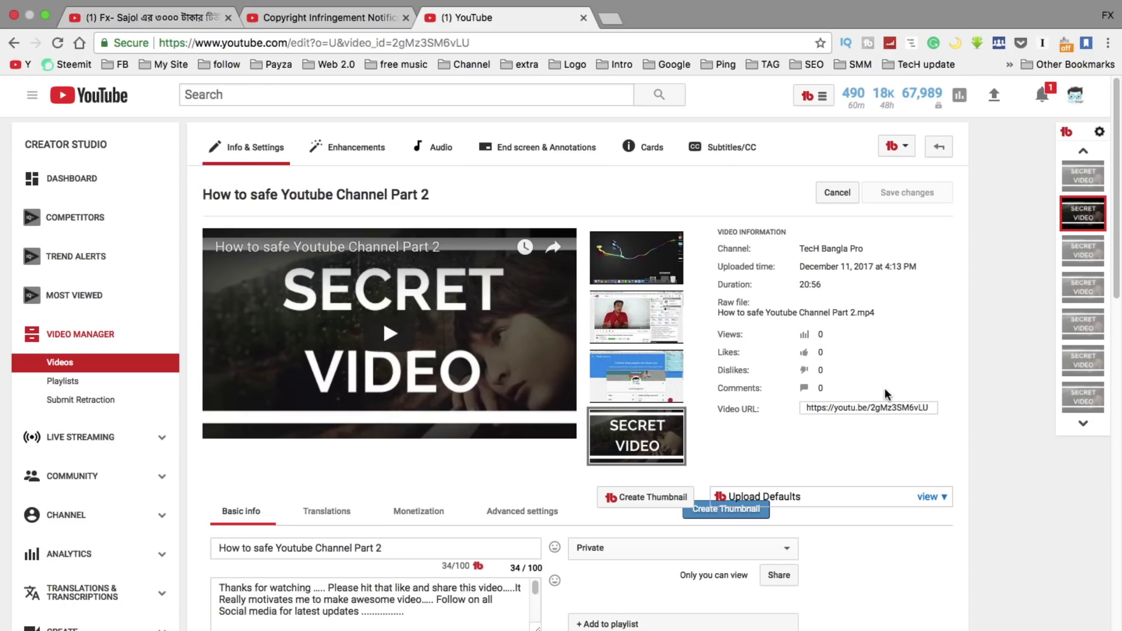
pyautogui.click(867, 407)
pyautogui.rightClick(867, 407)
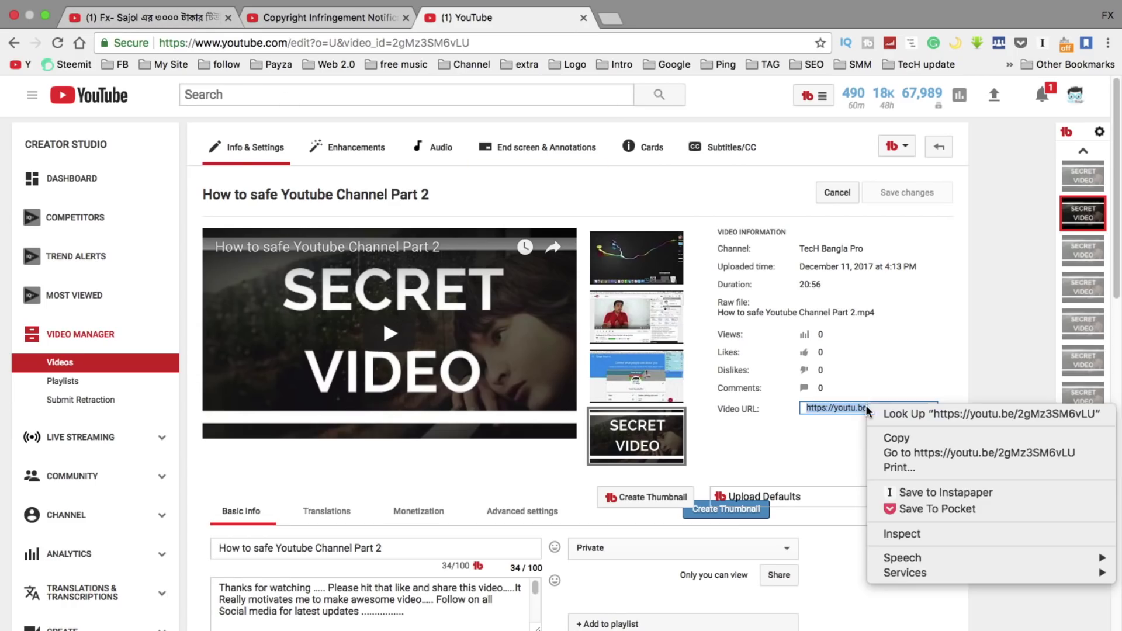
pyautogui.click(891, 435)
pyautogui.click(297, 23)
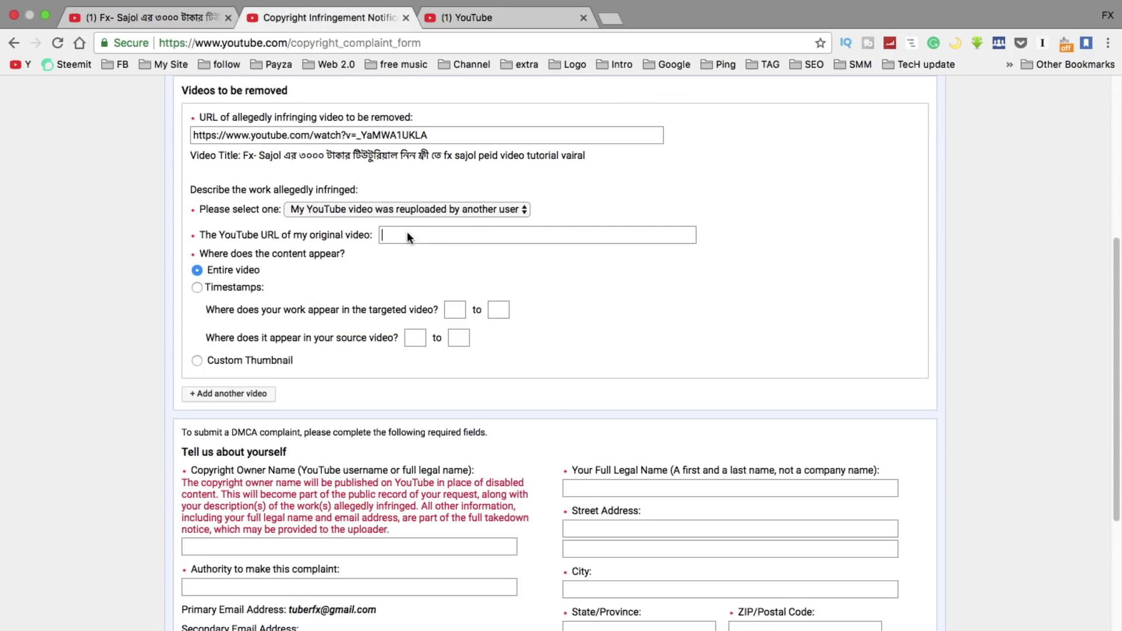
pyautogui.rightClick(407, 233)
pyautogui.click(426, 313)
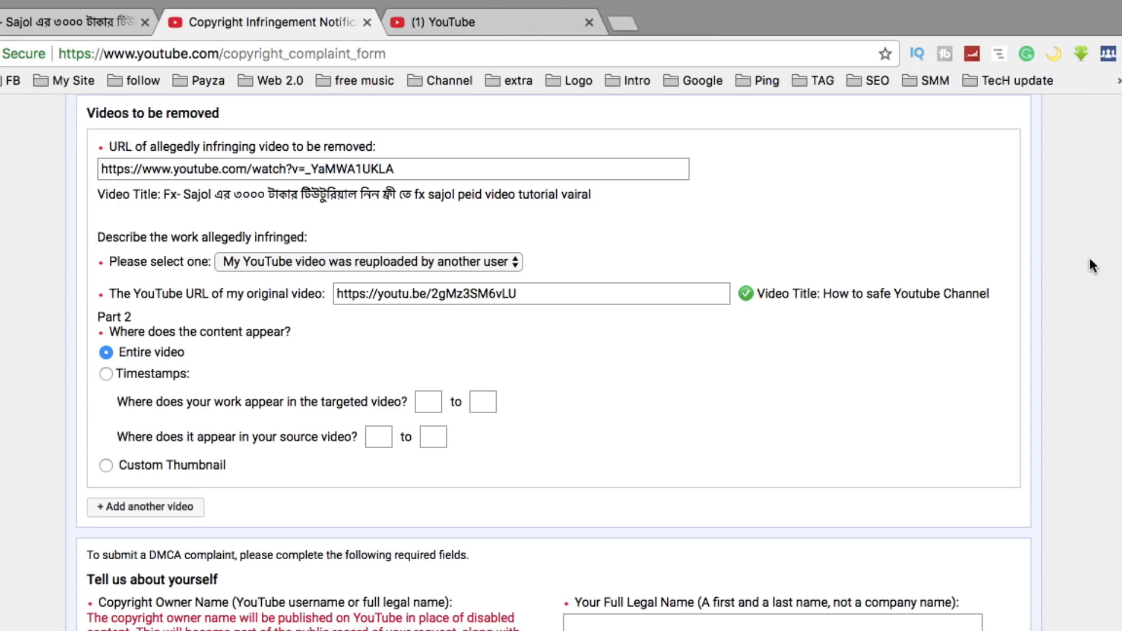
# Fill in the contact details and copyright owner name, with authority 'I'm Content Creator'
pyautogui.scroll(-1, 1116, 251)
pyautogui.scroll(-5, 554, 362)
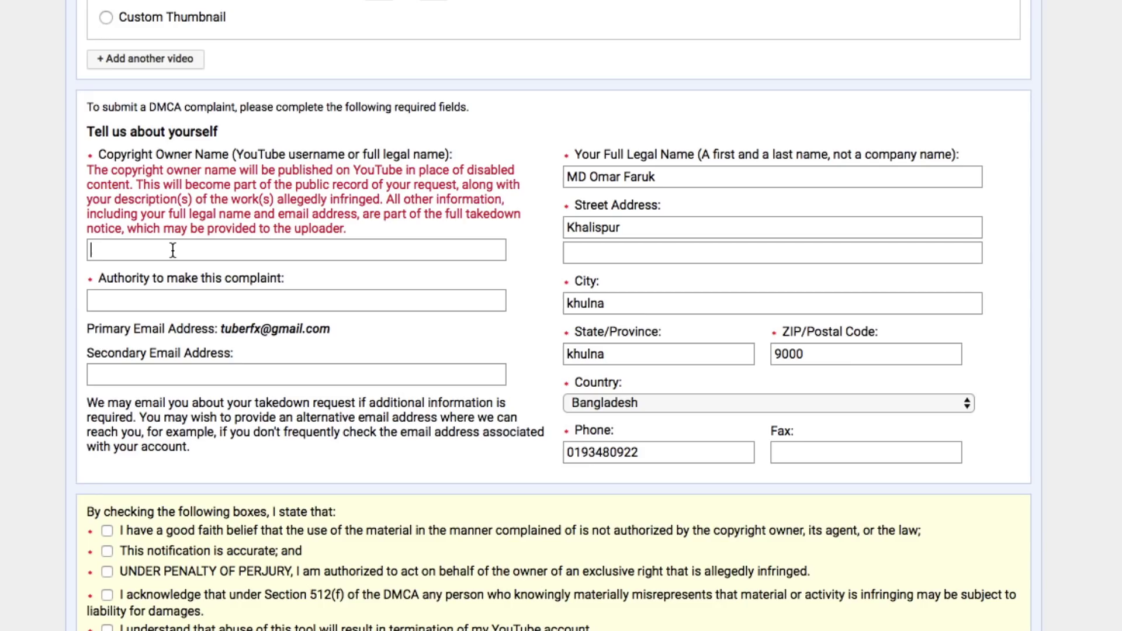
pyautogui.write('techbanglapro')
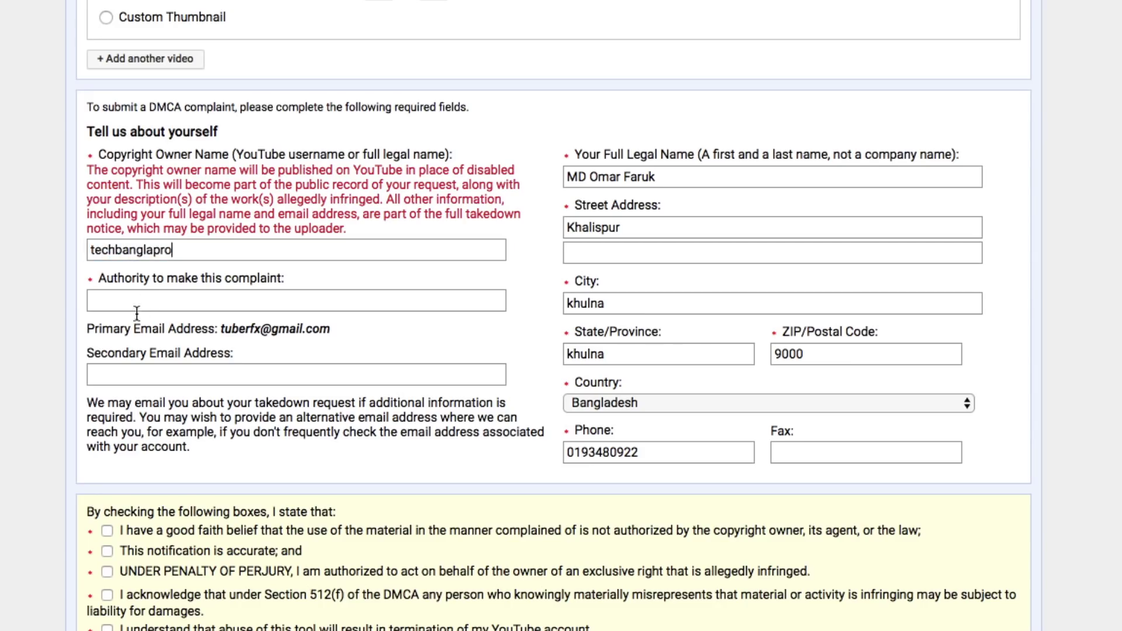
pyautogui.click(136, 293)
pyautogui.click(136, 294)
pyautogui.write("I'm")
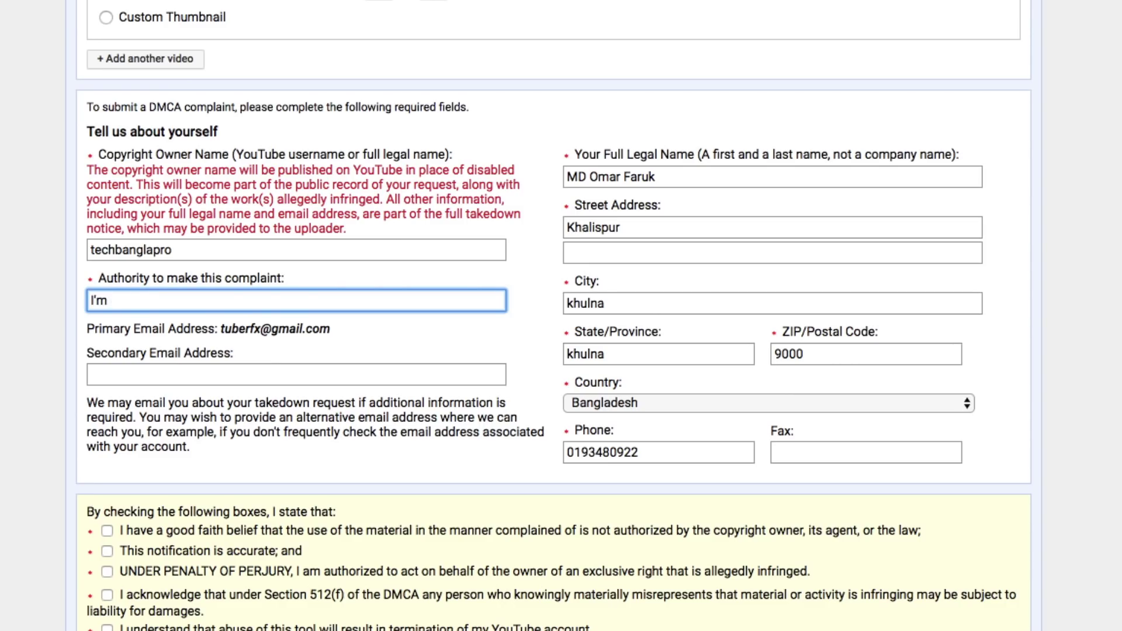
pyautogui.write(' Content Creator')
pyautogui.click(10, 343)
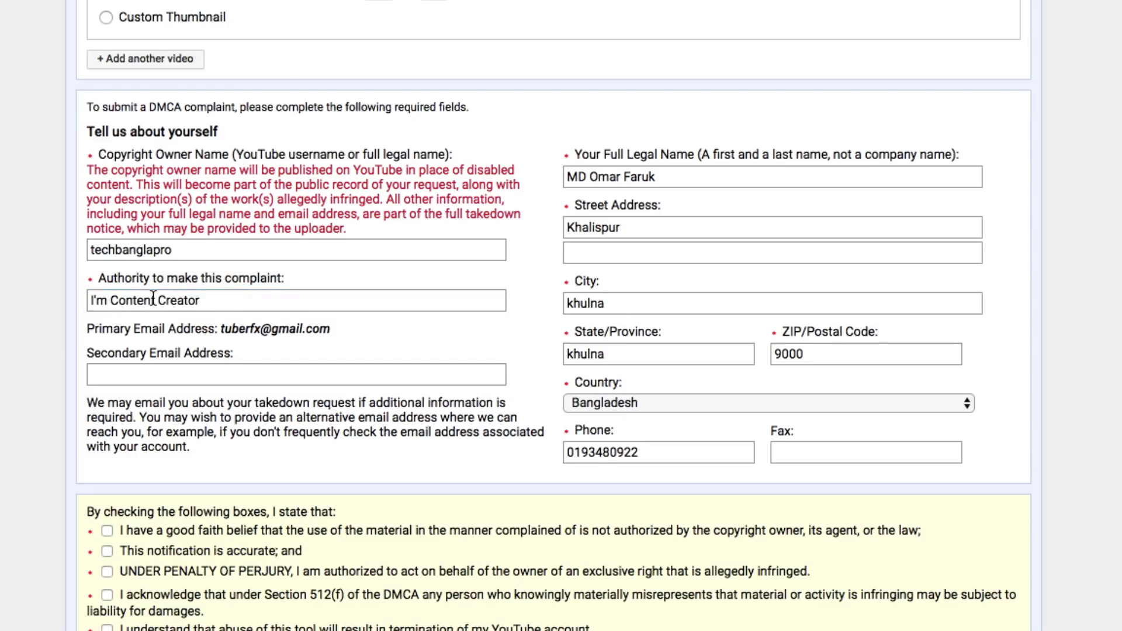
pyautogui.scroll(-3, 8, 330)
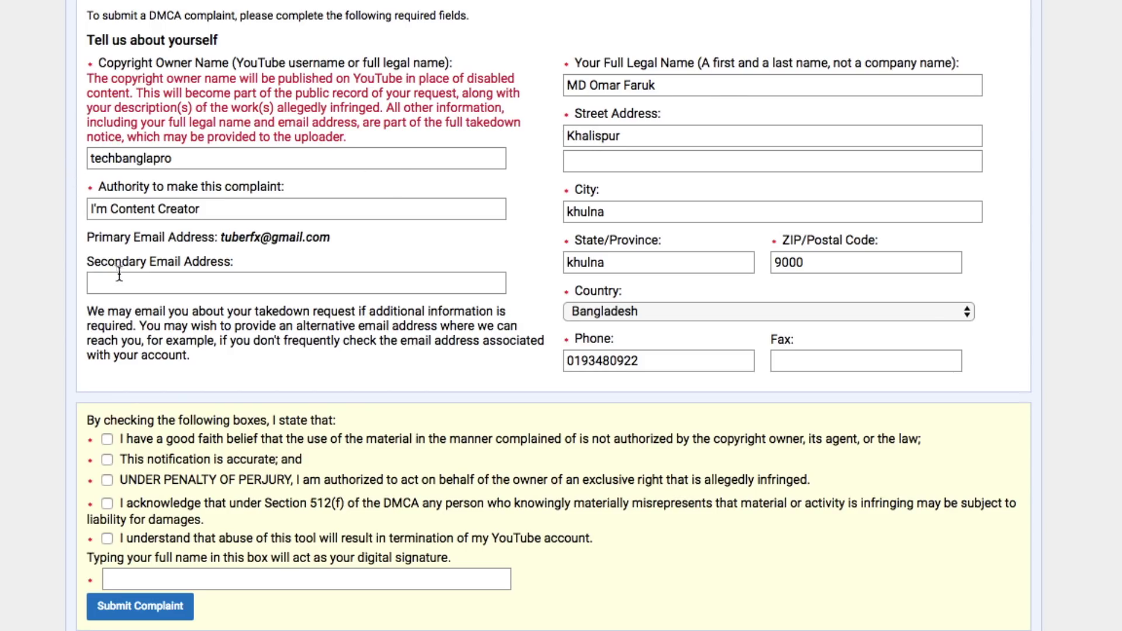
# Enter a secondary e-mail address and tick the declaration statement checkboxes
pyautogui.click(150, 281)
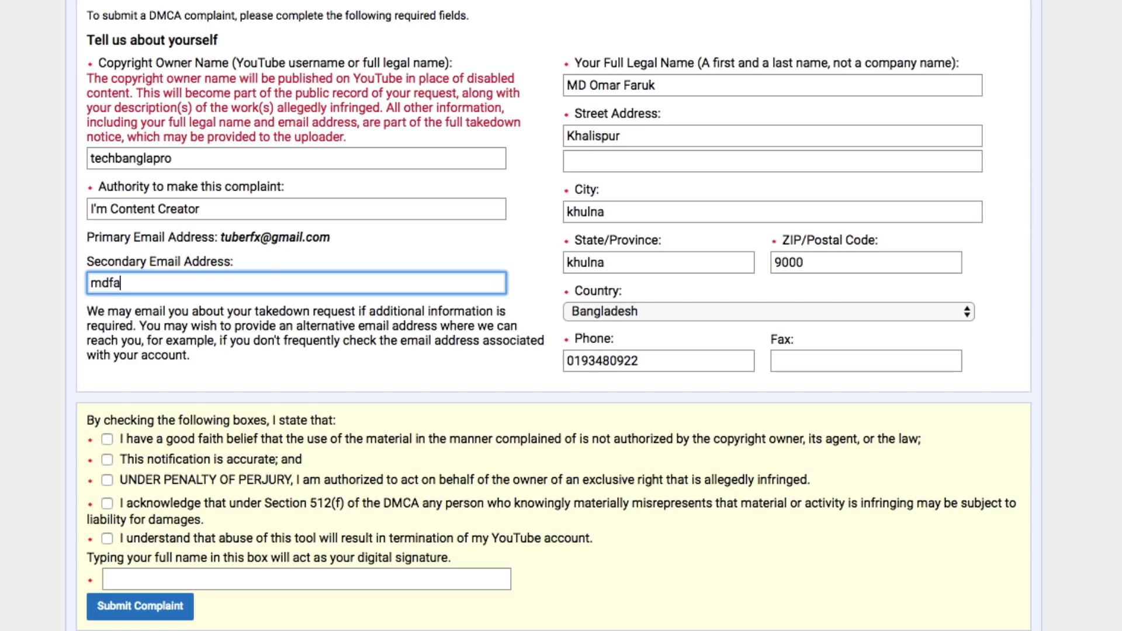
pyautogui.press('Tab')
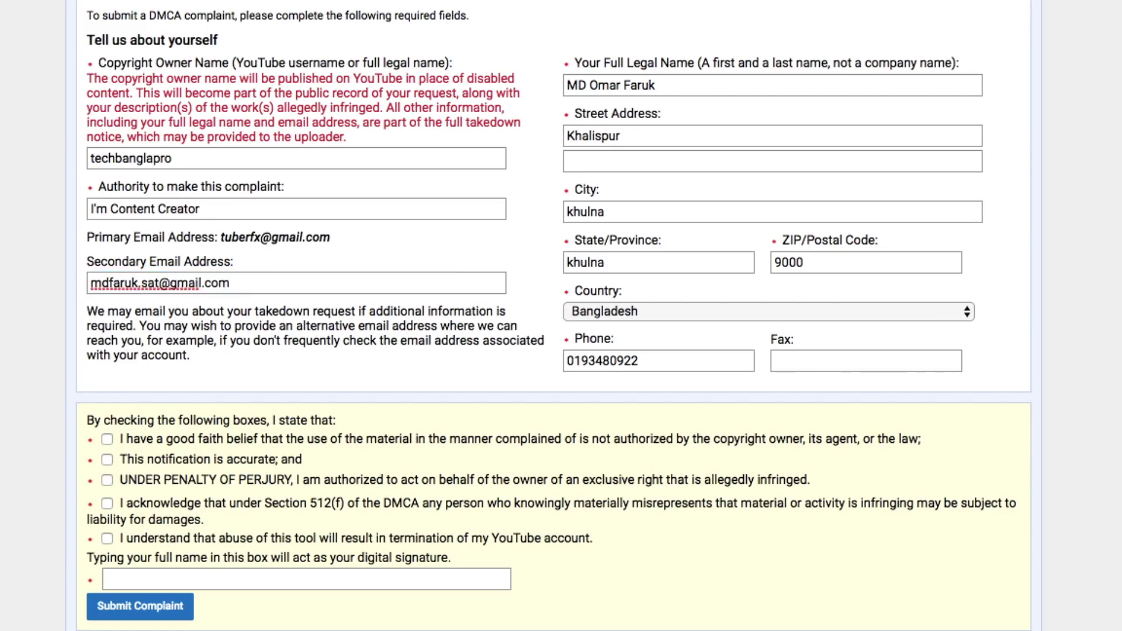
pyautogui.click(107, 438)
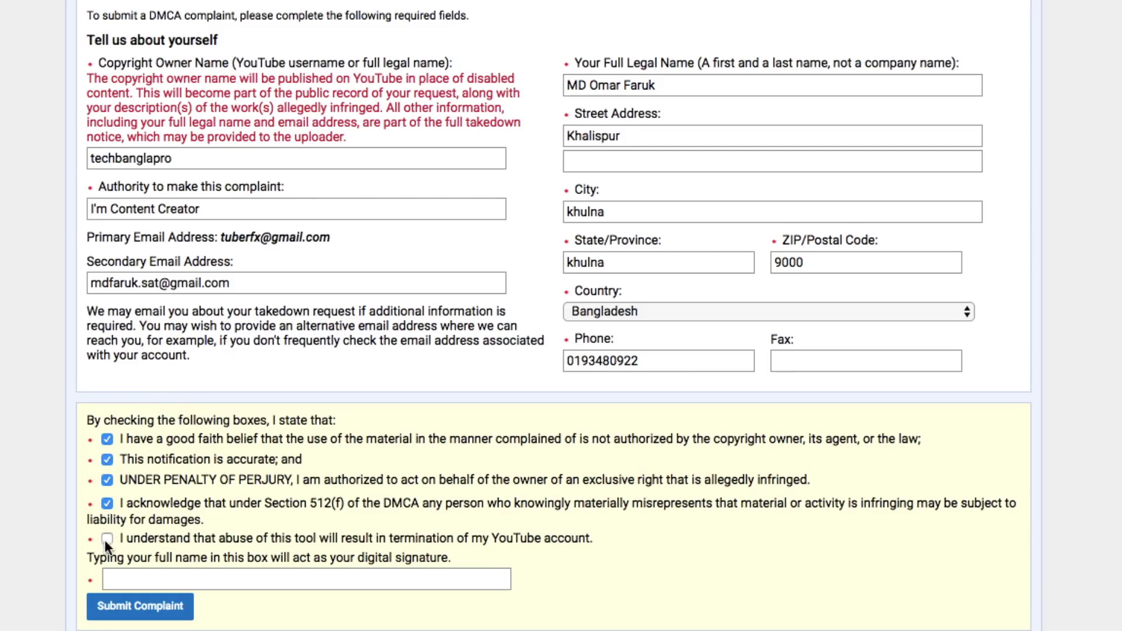
pyautogui.click(217, 581)
# Copy the full legal name into the digital signature box
pyautogui.moveTo(657, 85); pyautogui.dragTo(568, 83)
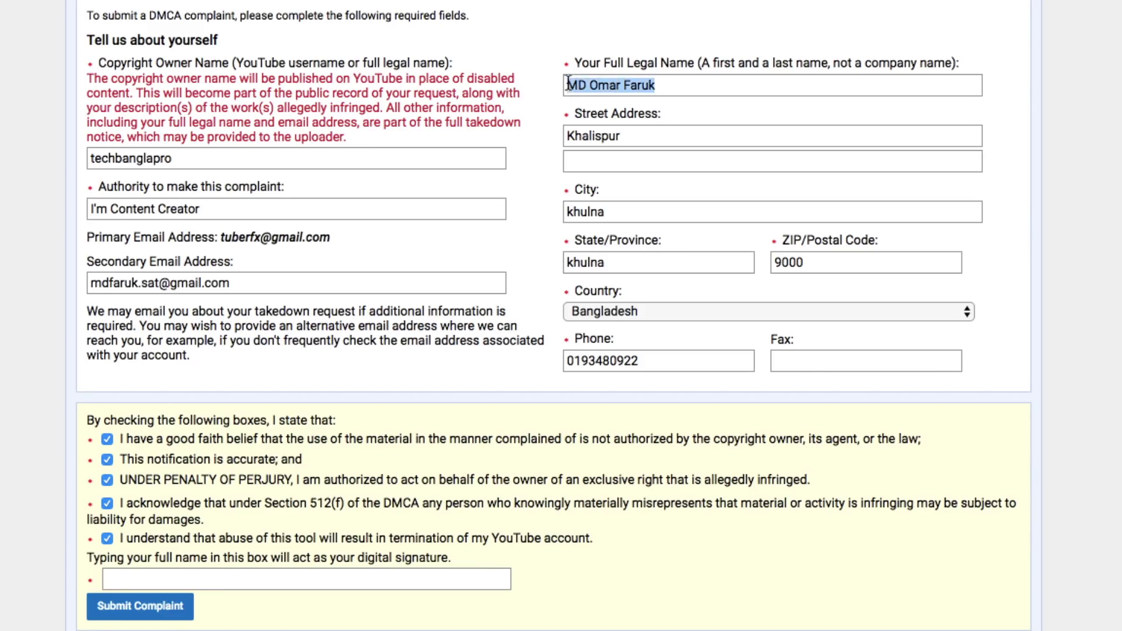
pyautogui.rightClick(587, 88)
pyautogui.click(619, 195)
pyautogui.click(252, 580)
pyautogui.press('super+v')
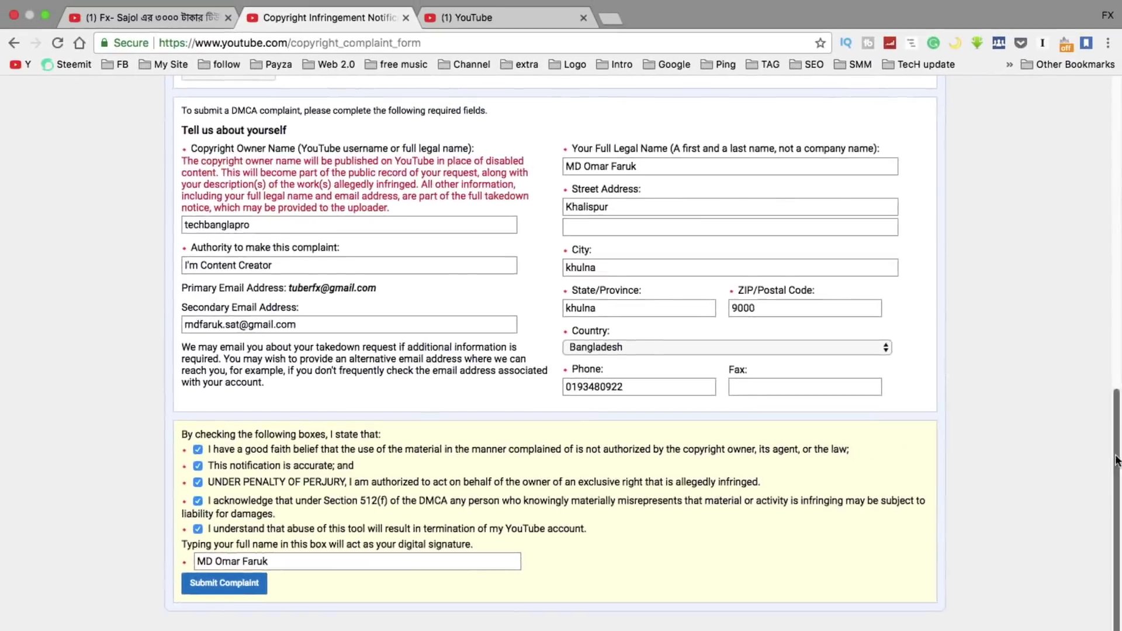
pyautogui.moveTo(1116, 459); pyautogui.dragTo(1119, 133)
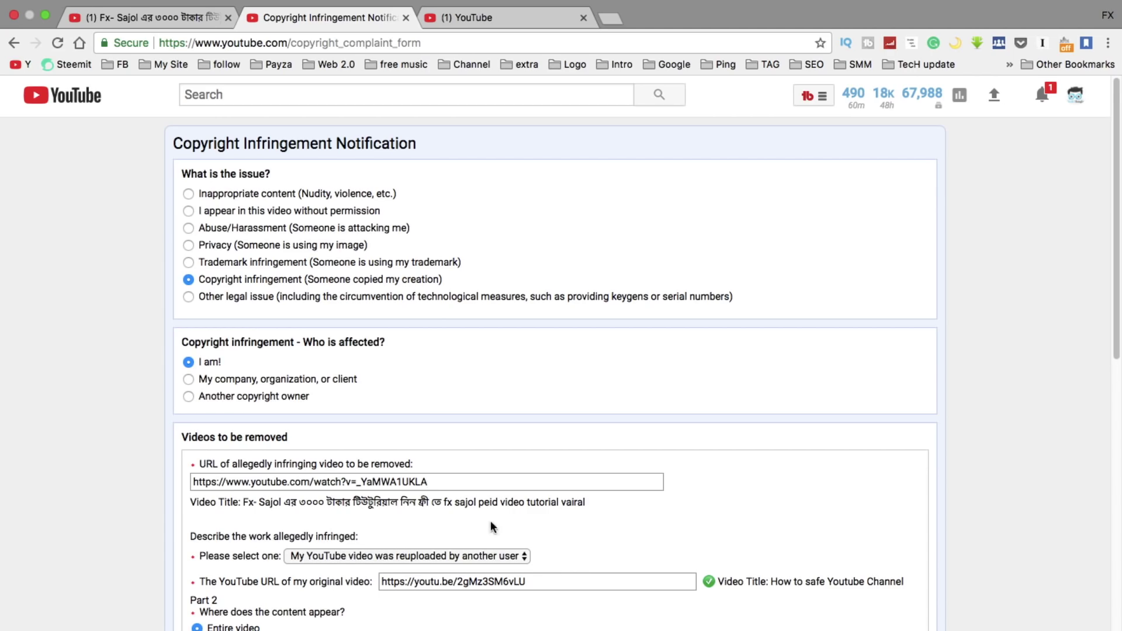
# Review the completed complaint's video details, contact information, declarations and signature, then submit it
pyautogui.scroll(-5, 1119, 370)
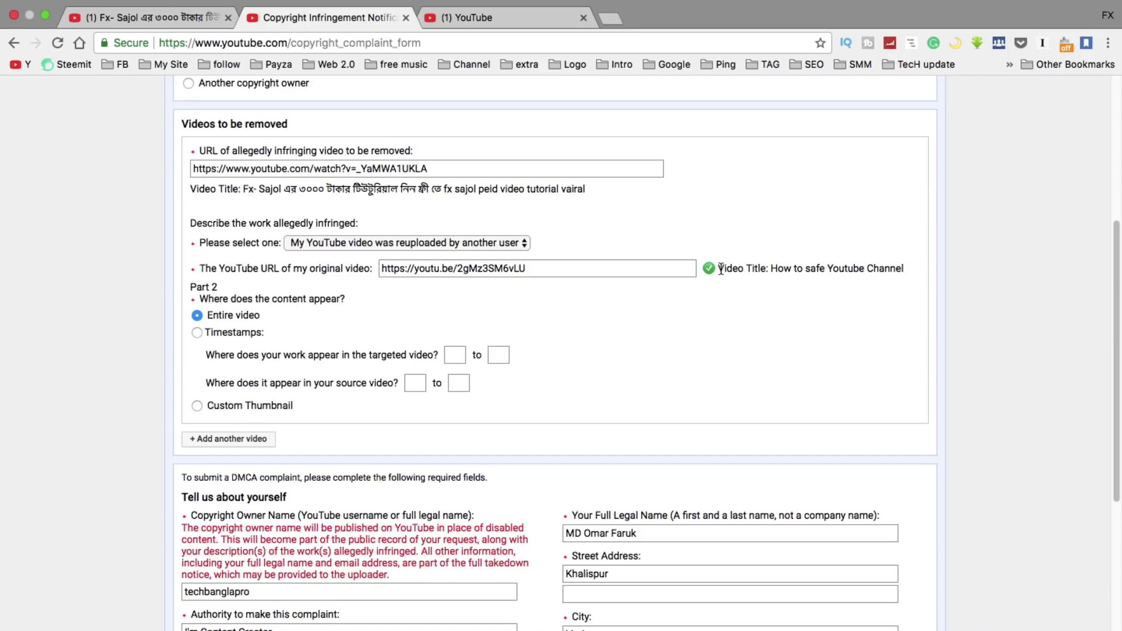
pyautogui.click(547, 270)
pyautogui.moveTo(1115, 239); pyautogui.dragTo(1102, 378)
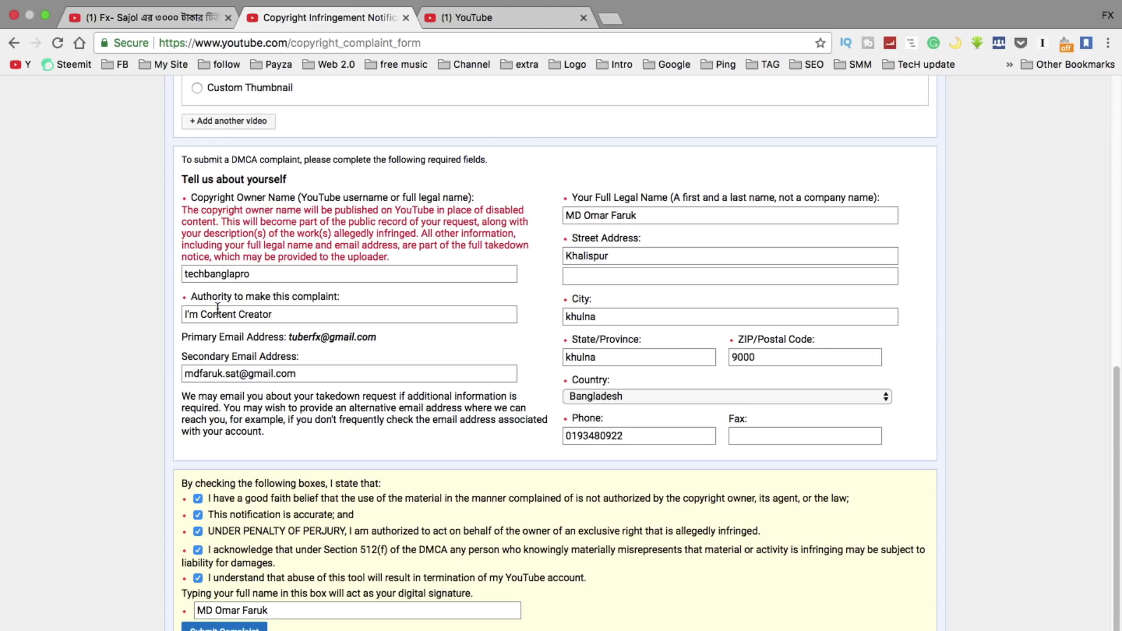
pyautogui.scroll(-4, 176, 438)
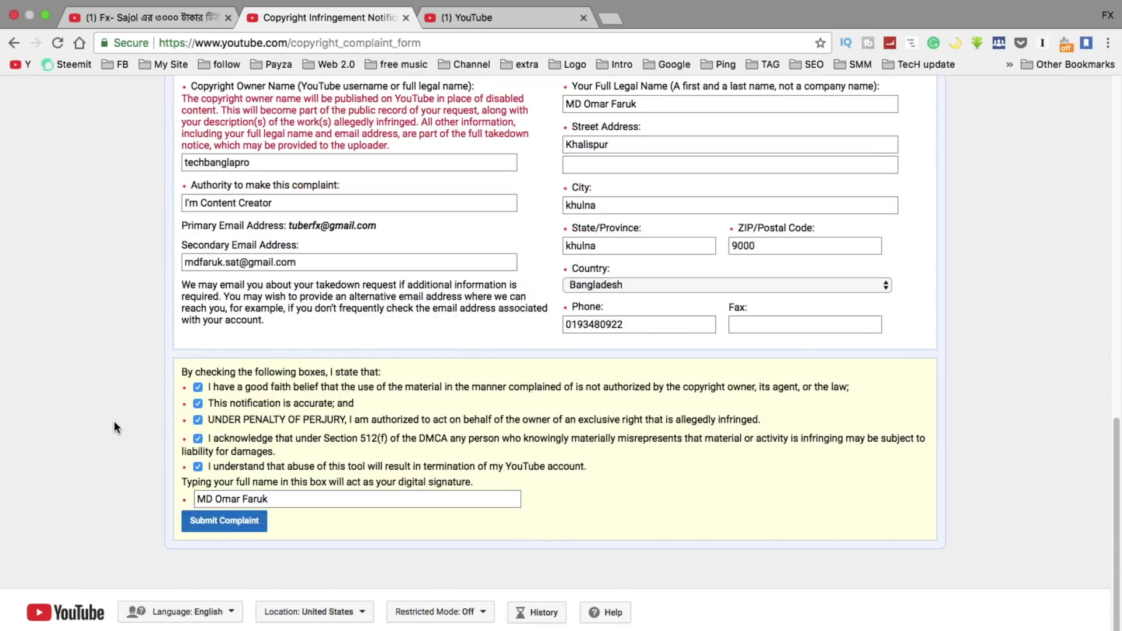
pyautogui.scroll(15, 112, 416)
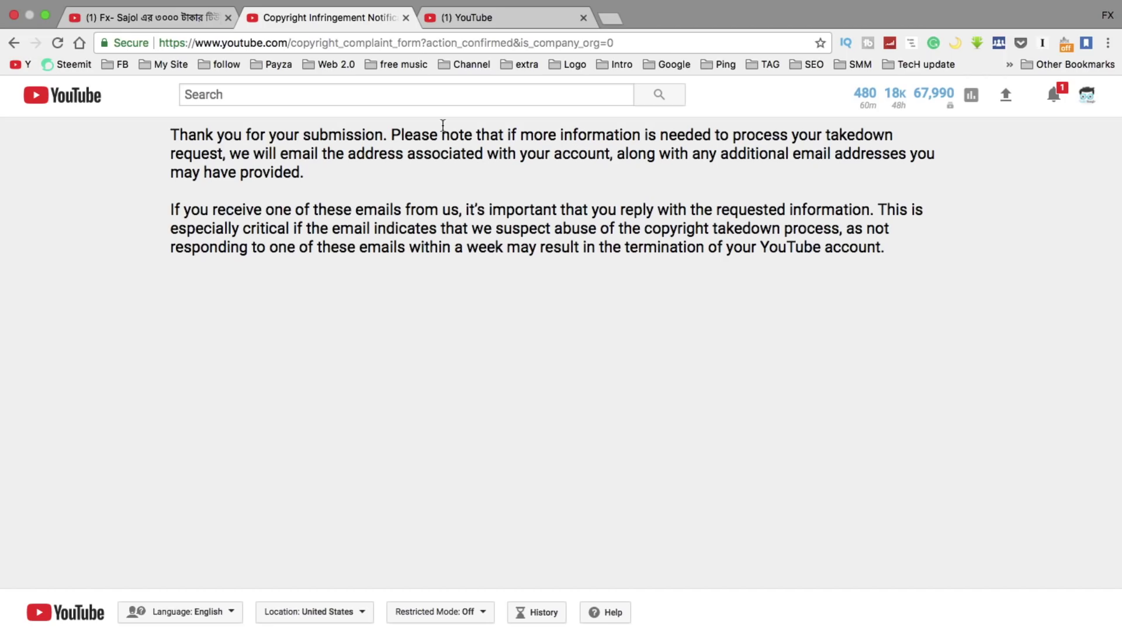
# Go to the Gmail inbox from the Google bookmarks folder
pyautogui.click(671, 64)
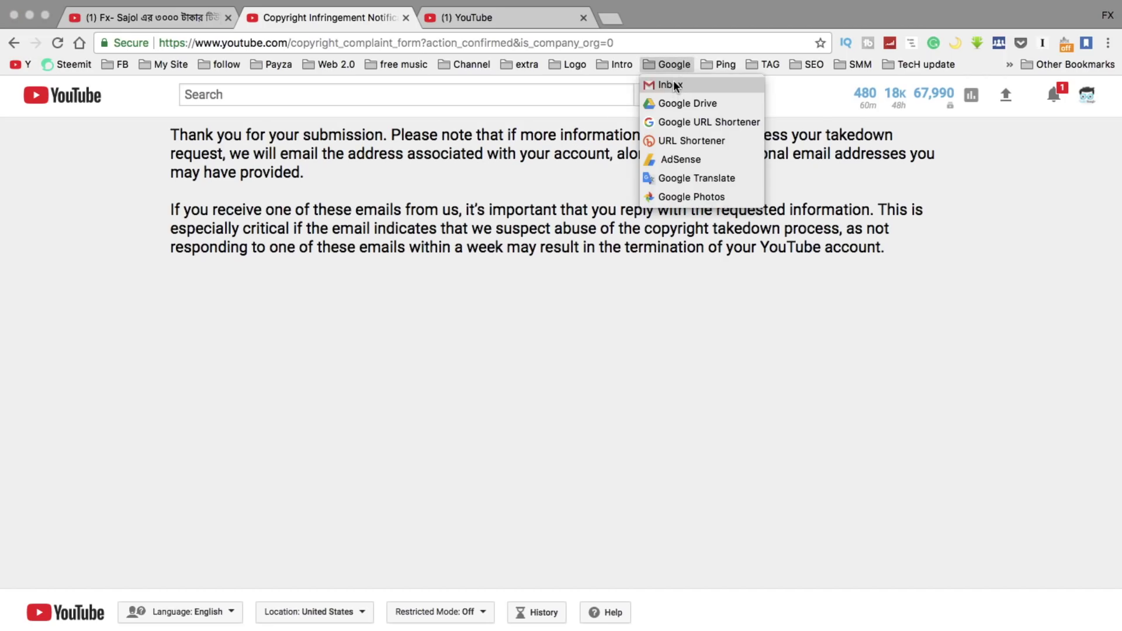
pyautogui.click(674, 85)
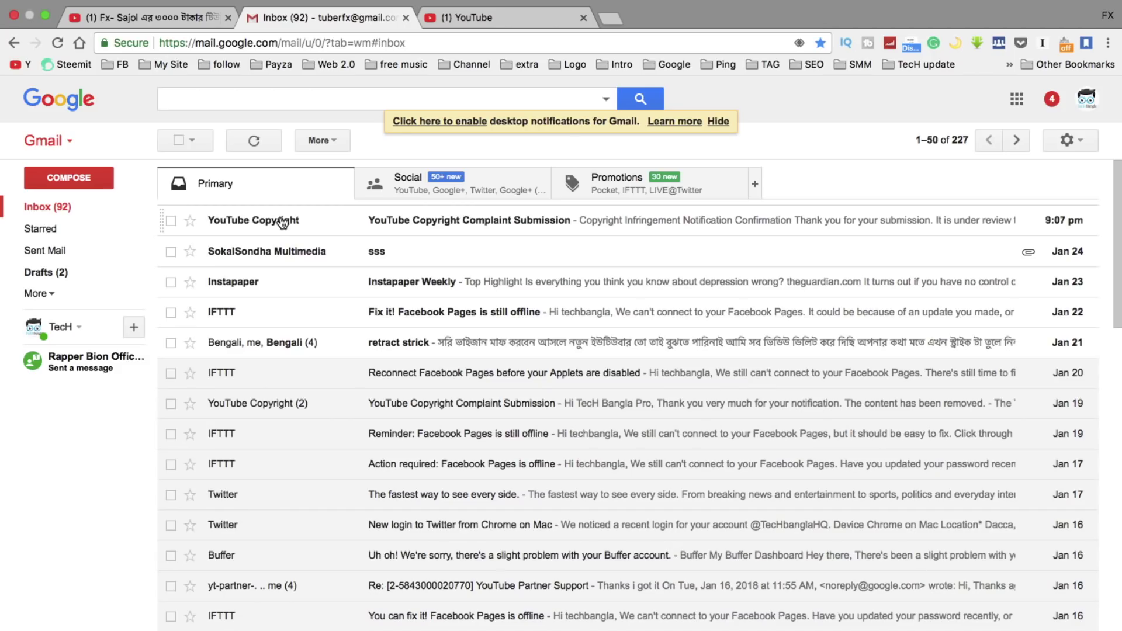
# Read the Copyright Infringement Notification Confirmation email, then return to the inbox list
pyautogui.click(446, 220)
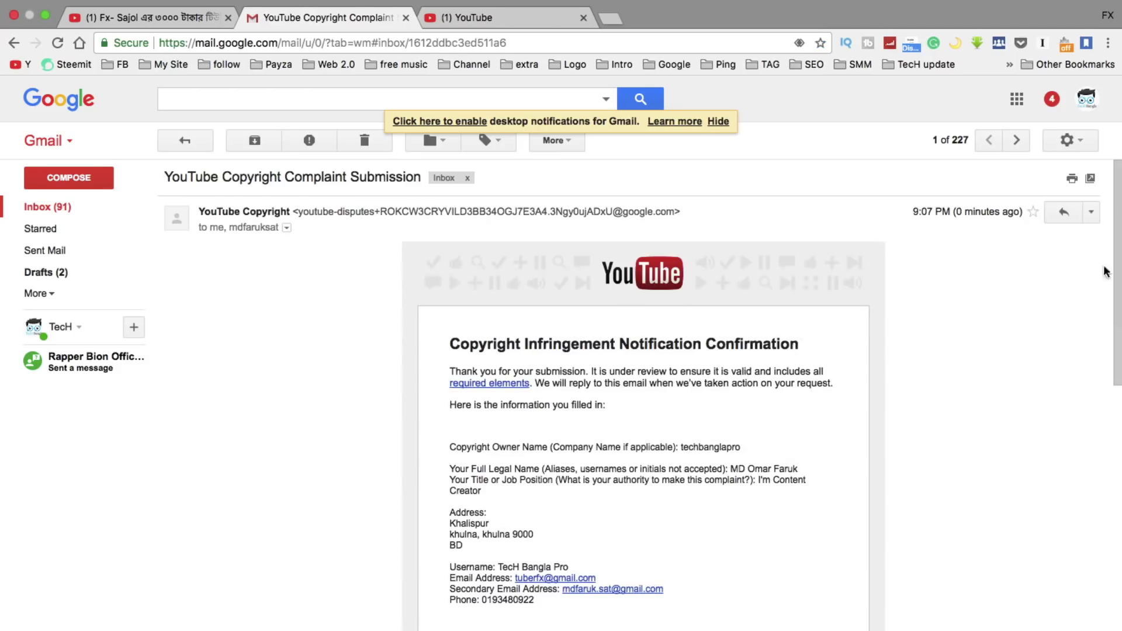
pyautogui.moveTo(1117, 244); pyautogui.dragTo(1117, 344)
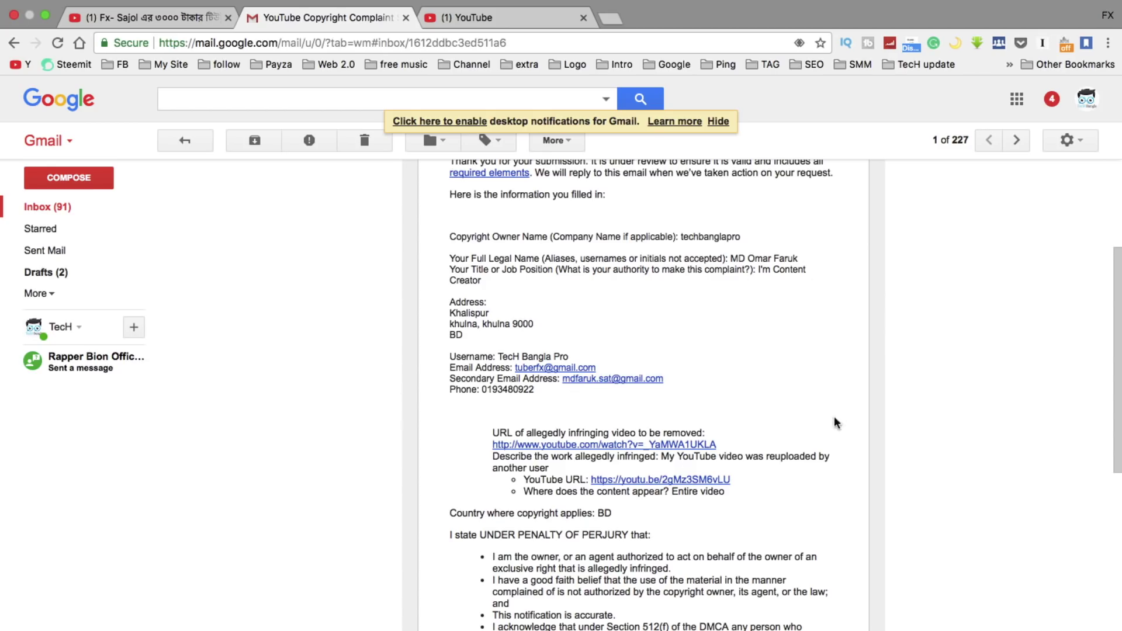
pyautogui.scroll(-5, 951, 450)
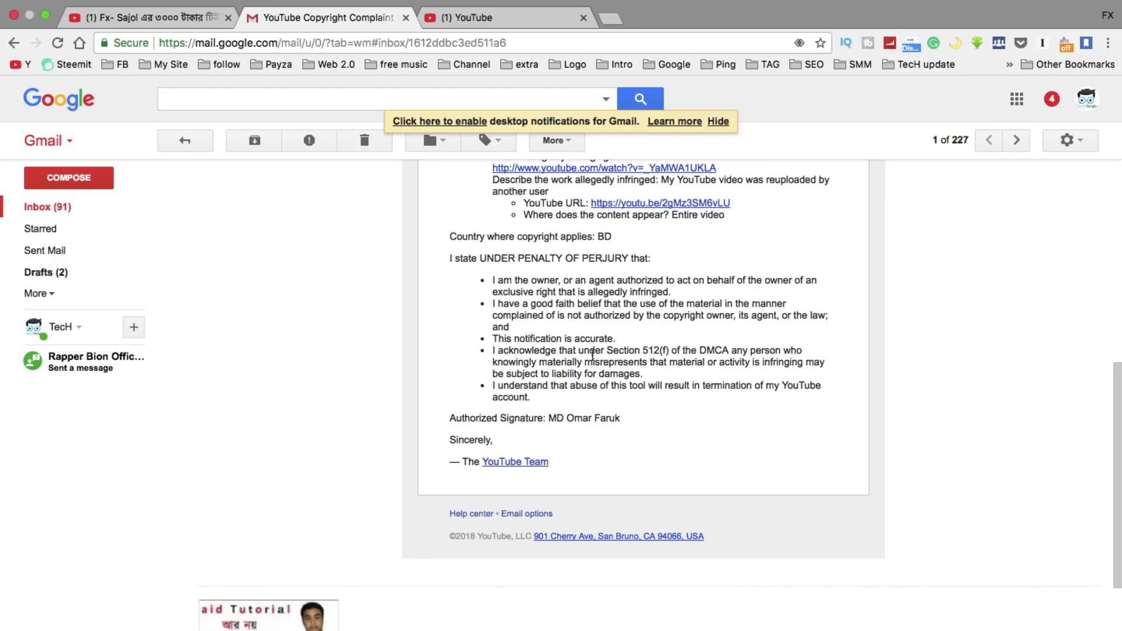
pyautogui.scroll(10, 1117, 410)
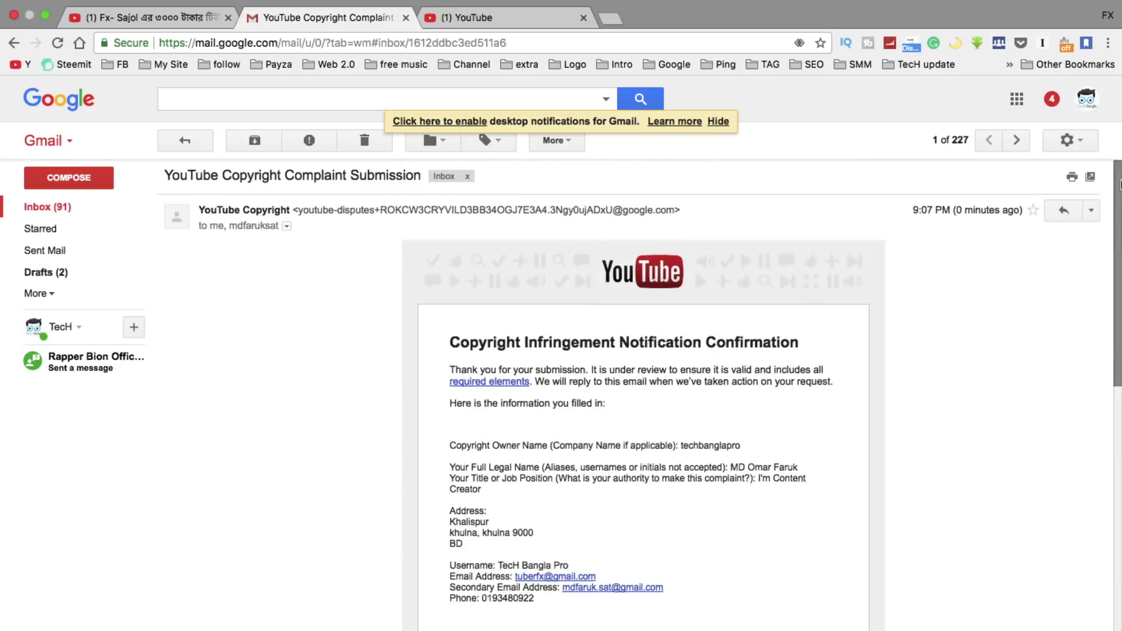
pyautogui.click(56, 210)
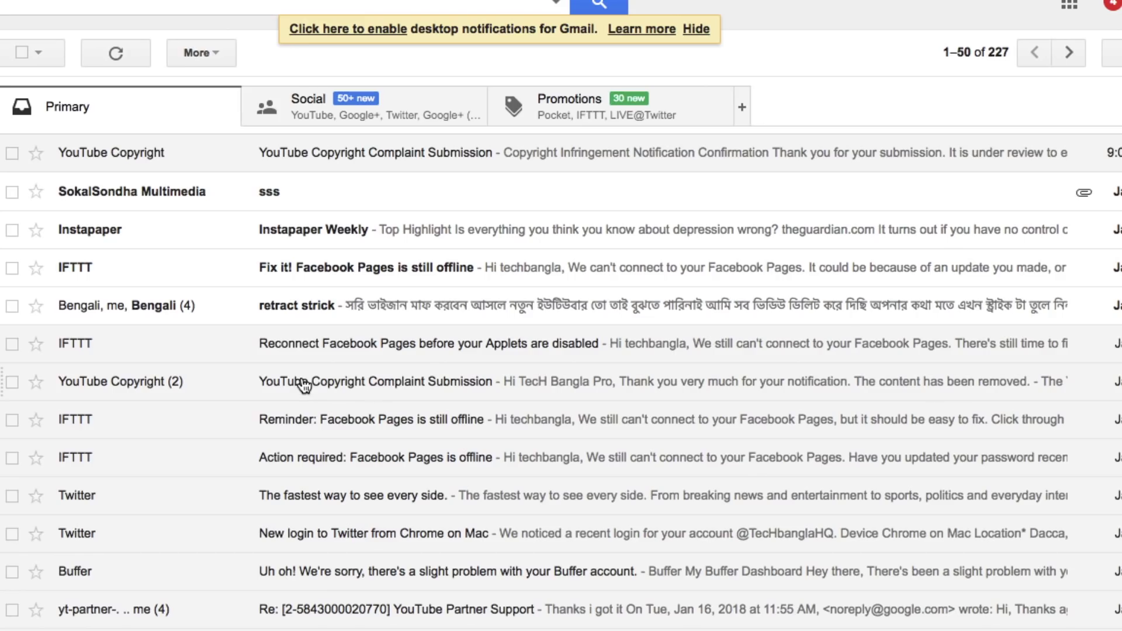
pyautogui.click(303, 385)
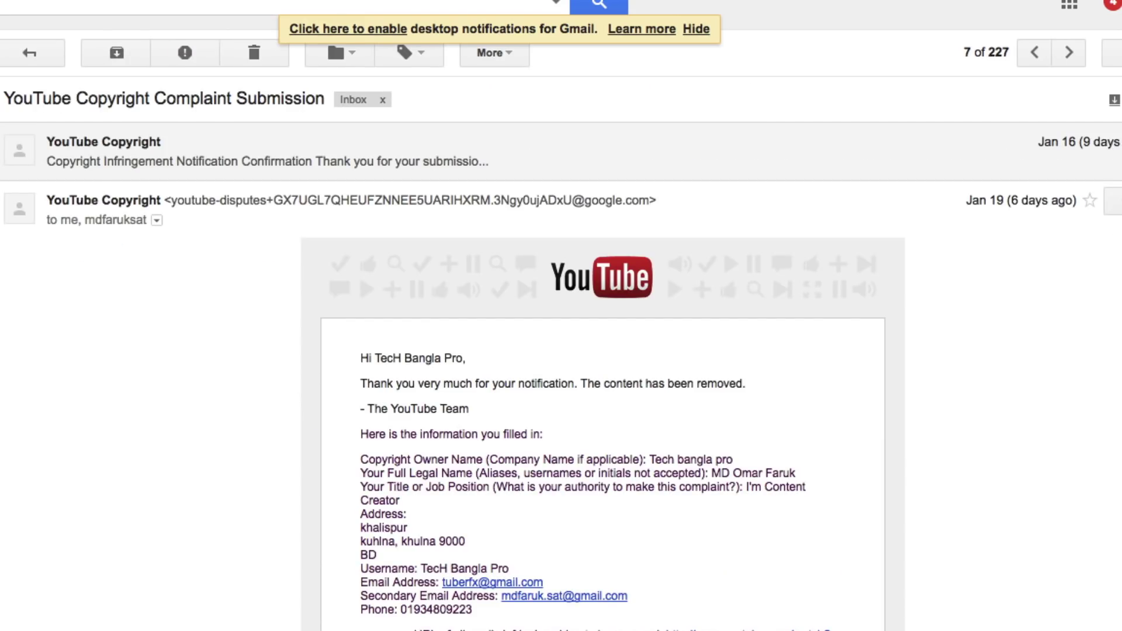
pyautogui.click(242, 168)
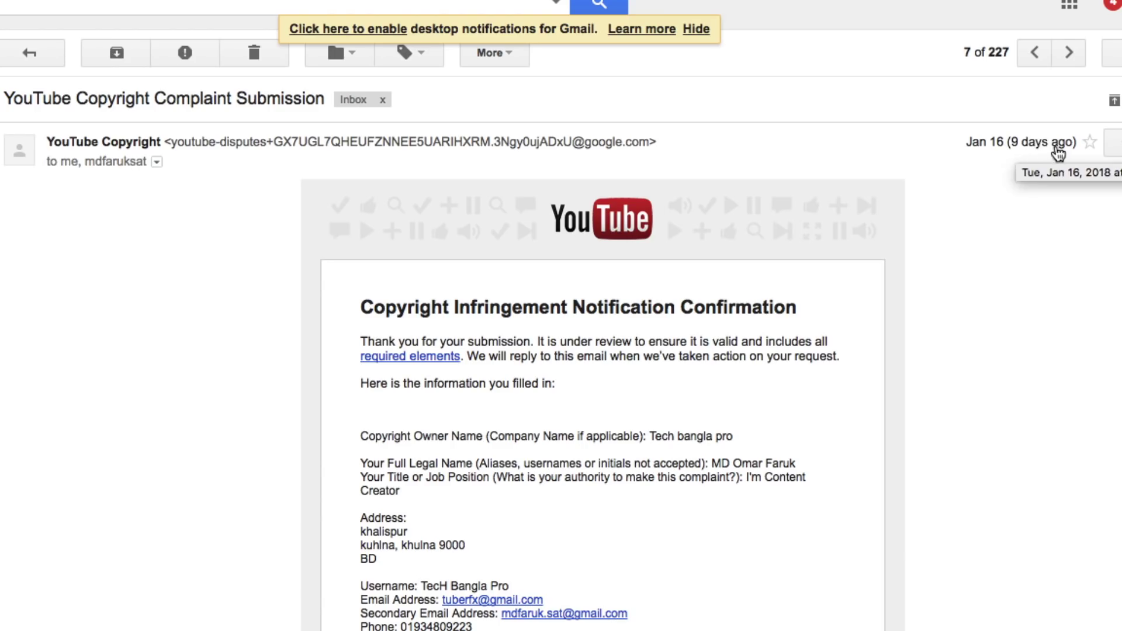
pyautogui.scroll(-3, 1111, 155)
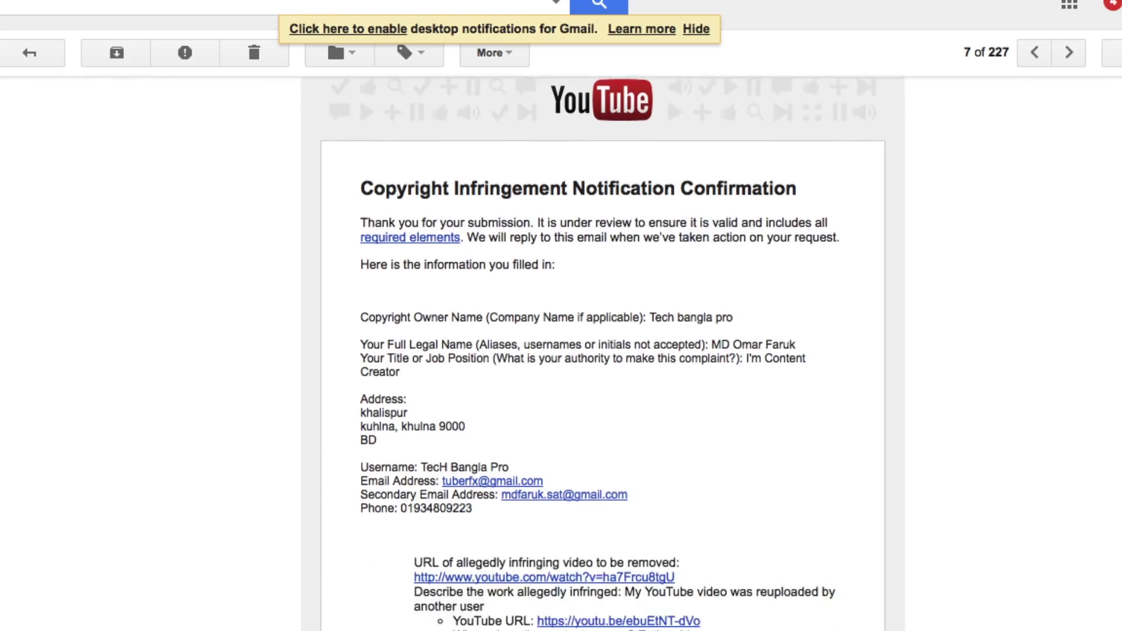
pyautogui.scroll(3, 1112, 155)
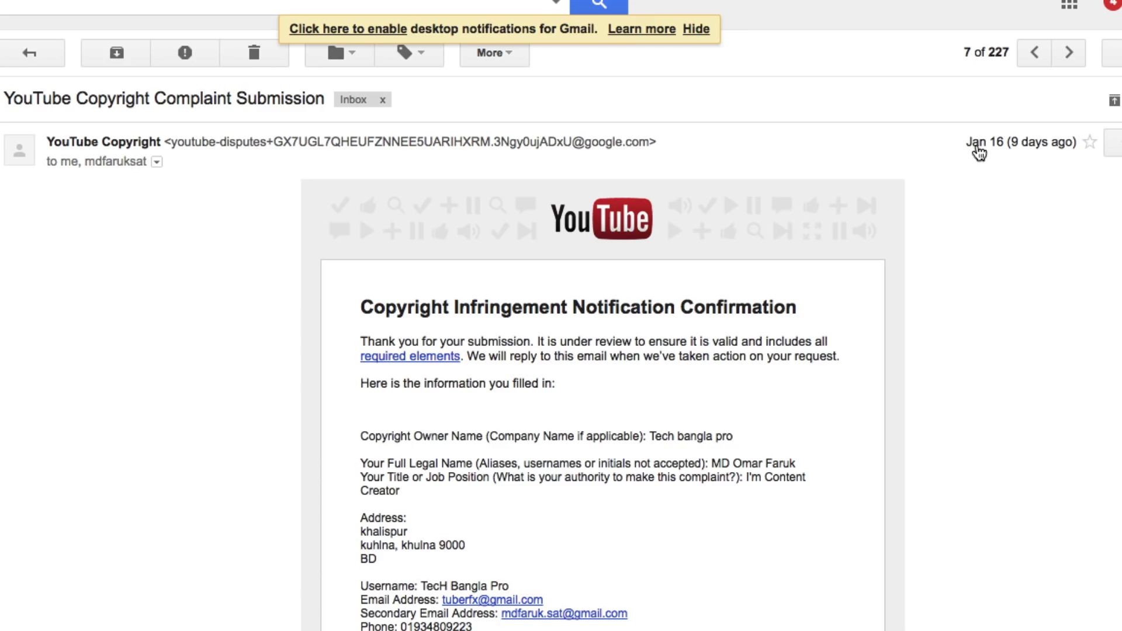
pyautogui.scroll(-5, 979, 153)
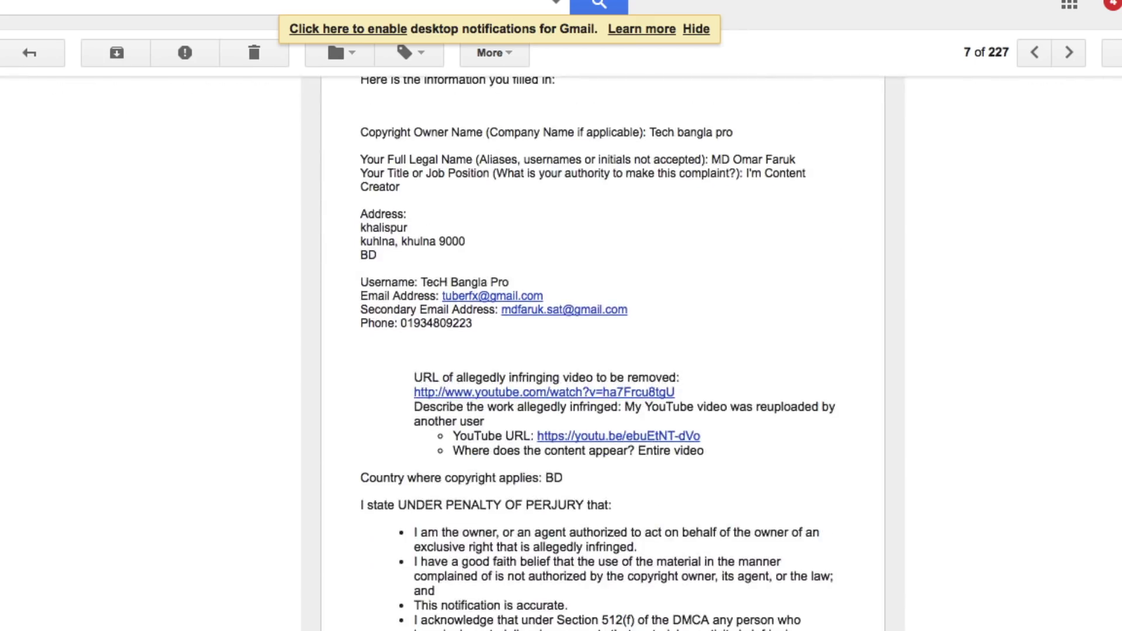
pyautogui.scroll(-15, 1078, 308)
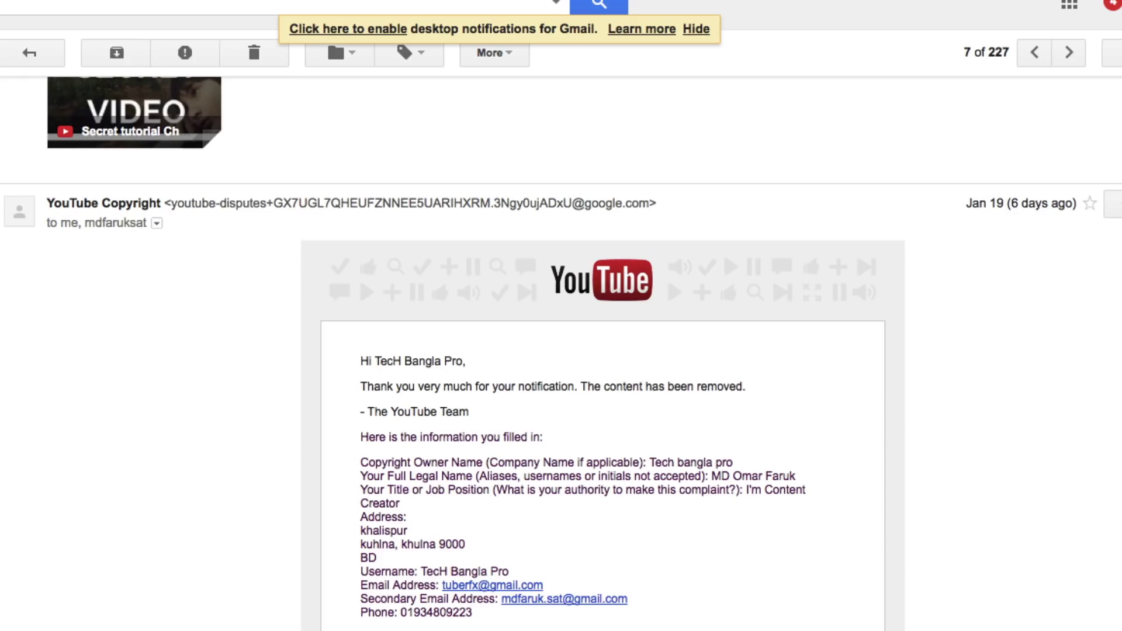
pyautogui.press('u')
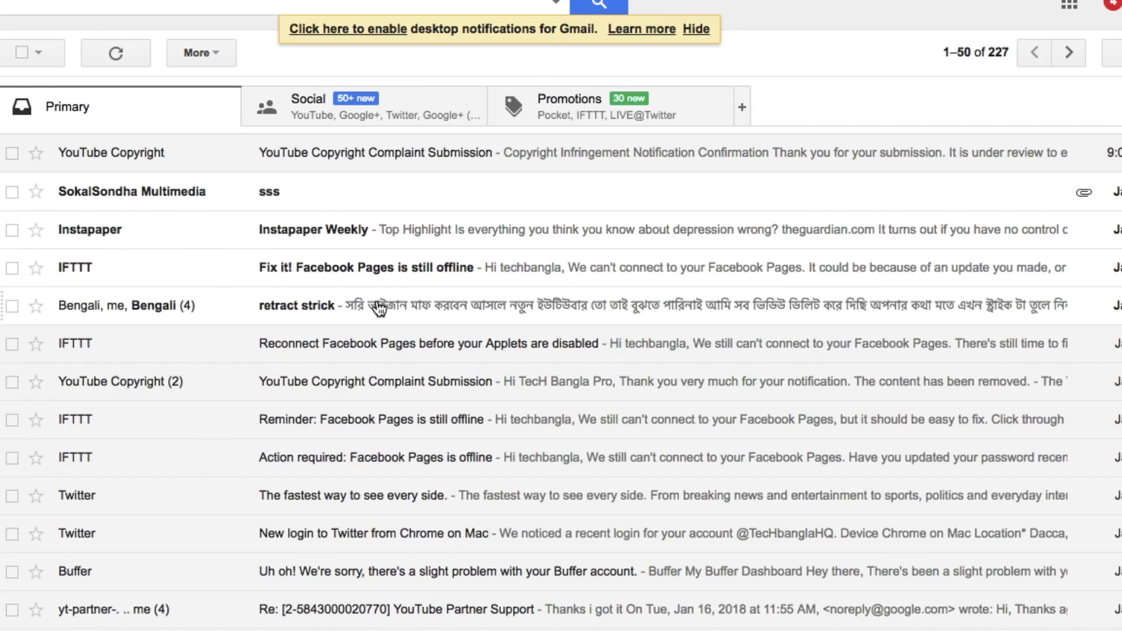
# Open the 'retract strick' email and read the uploader's Bangla apology saying the videos were deleted
pyautogui.click(378, 308)
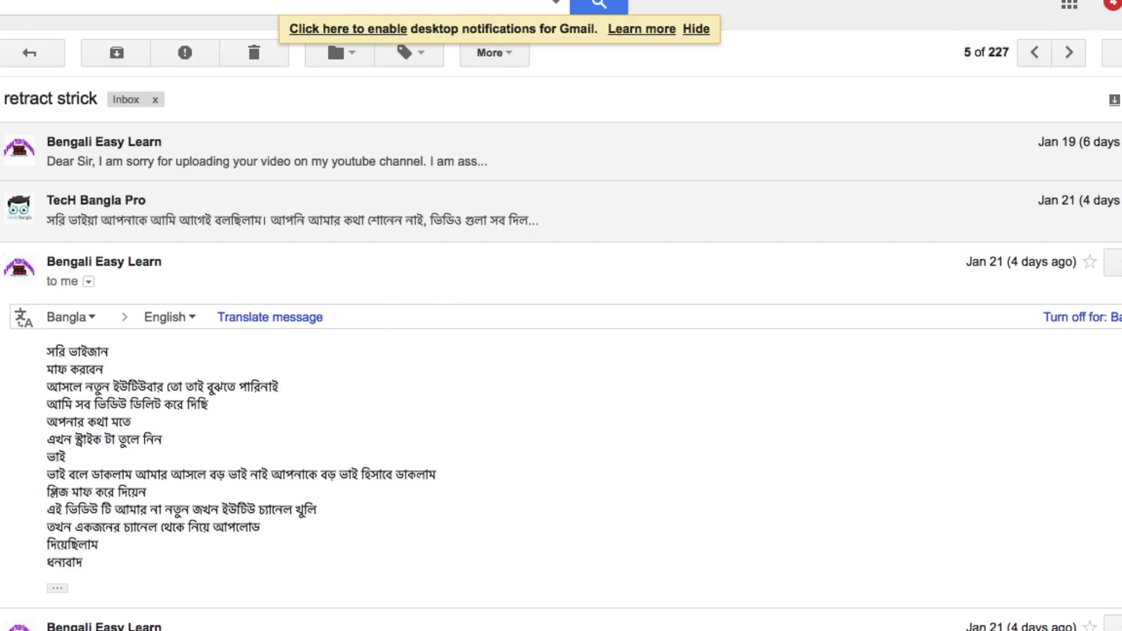
pyautogui.scroll(-3, 492, 344)
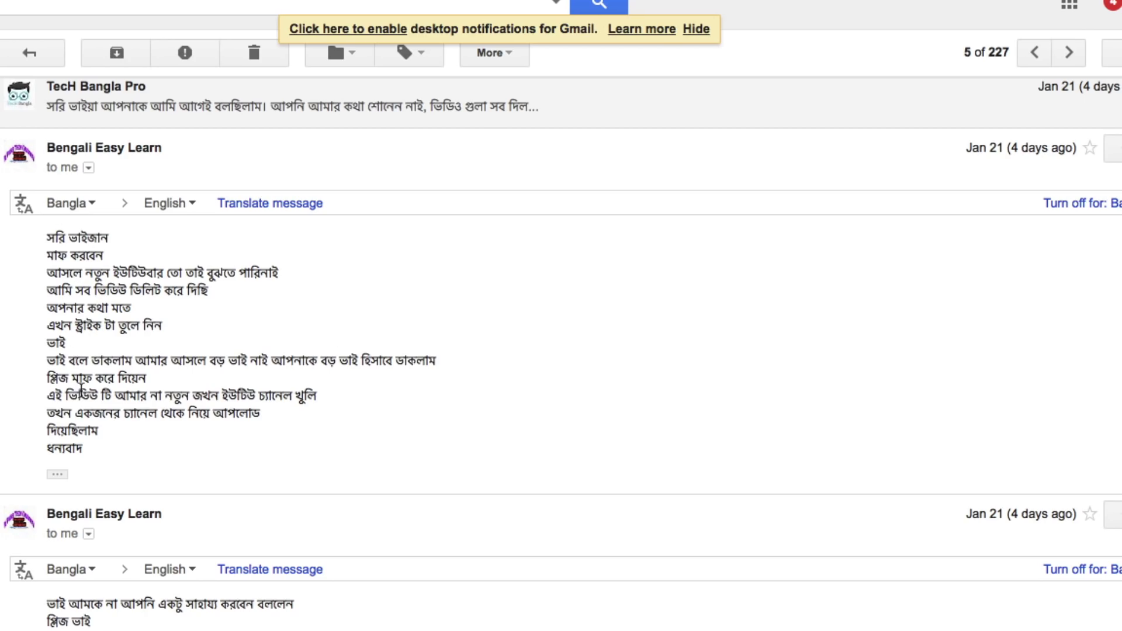
pyautogui.scroll(-6, 357, 311)
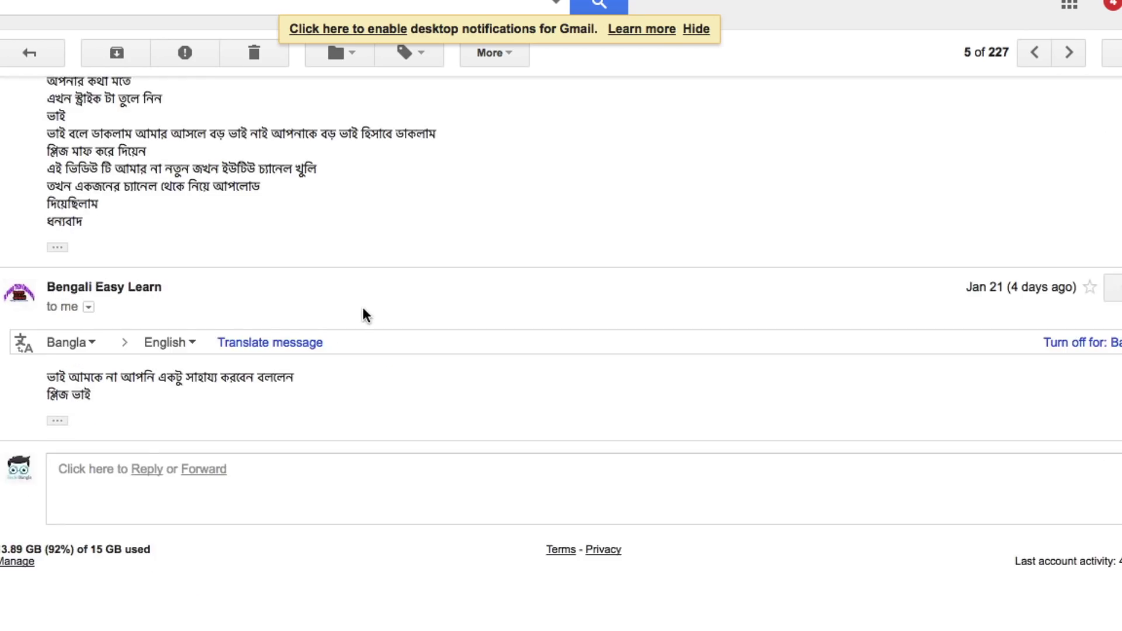
pyautogui.scroll(9, 338, 350)
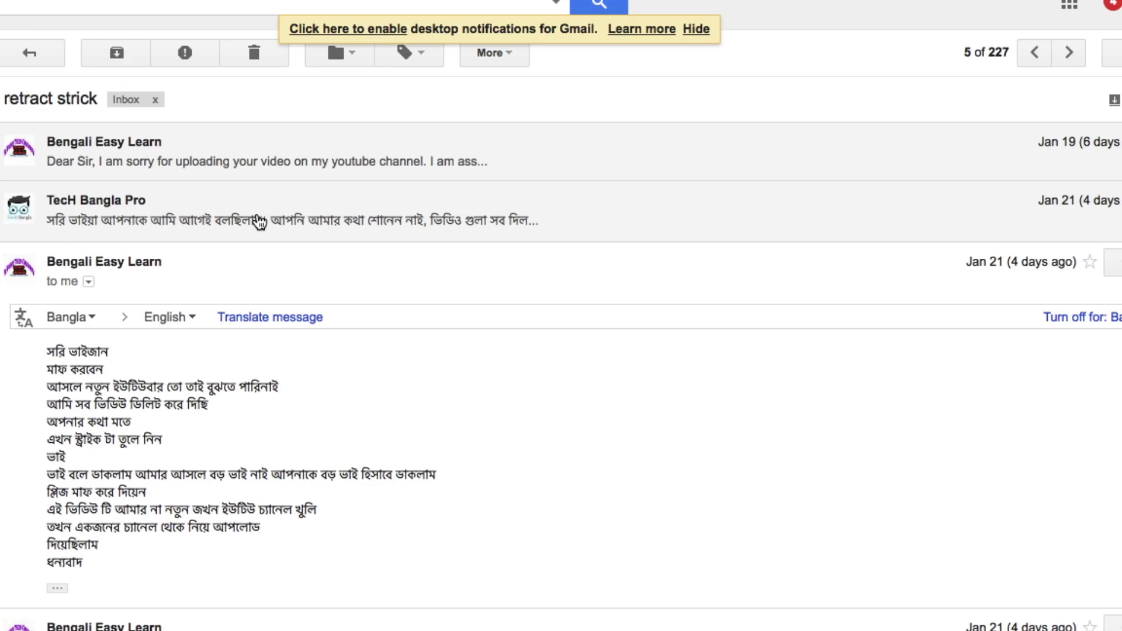